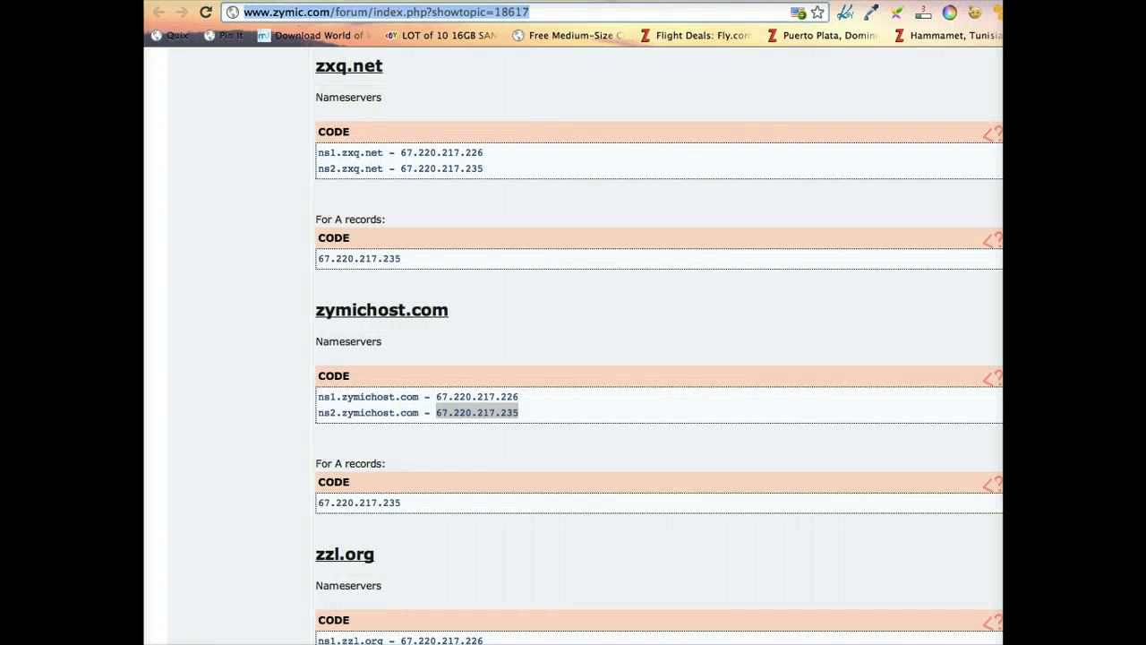
Open a fresh browser tab
{"action": "key", "text": "super+t"}
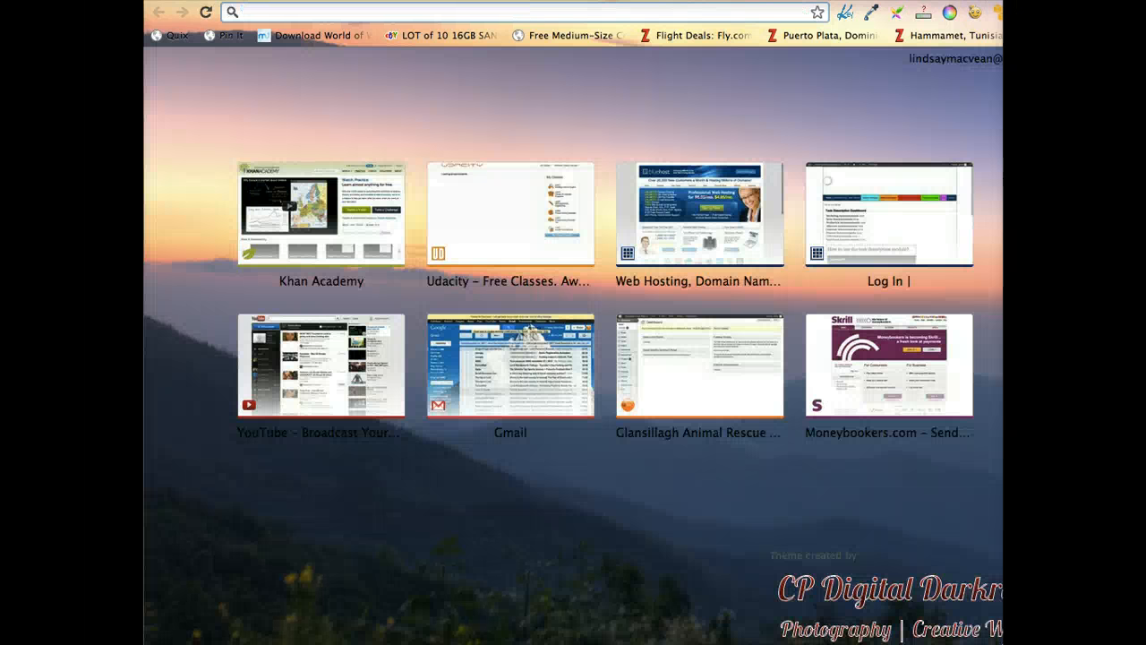
Begin entering zymic.com, then underline Coderdojo.tk in red on the whiteboard DNS diagram
{"action": "type", "text": "zymic.com"}
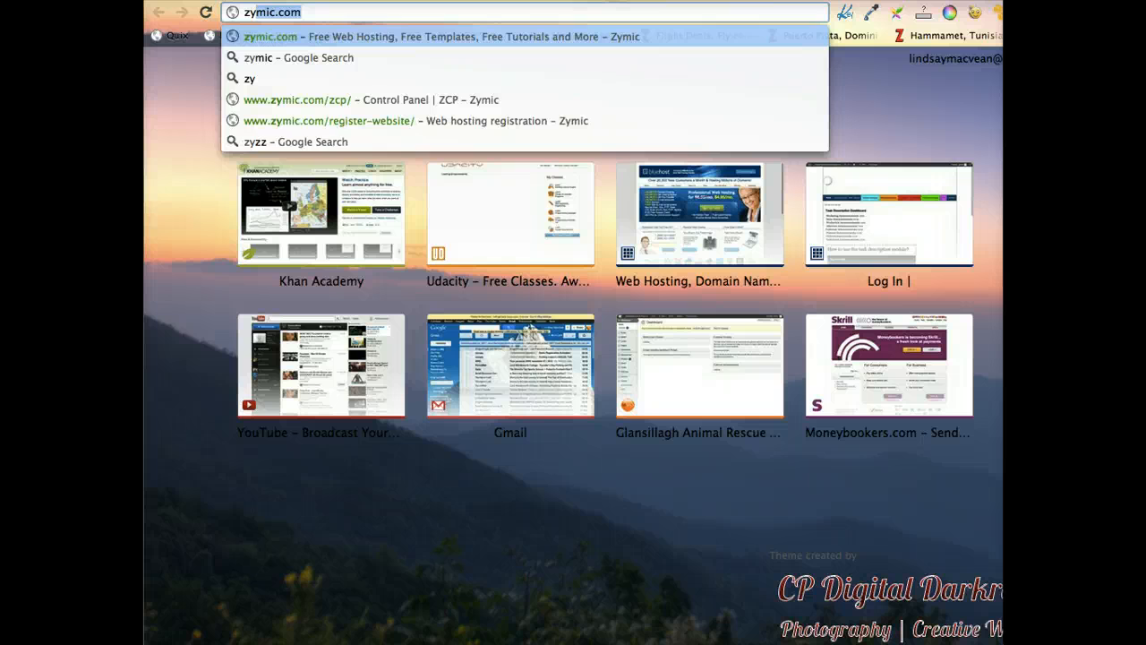
{"action": "key", "text": "super+Tab"}
{"action": "left_click_drag", "start_coordinate": [1068, 284], "coordinate": [958, 0]}
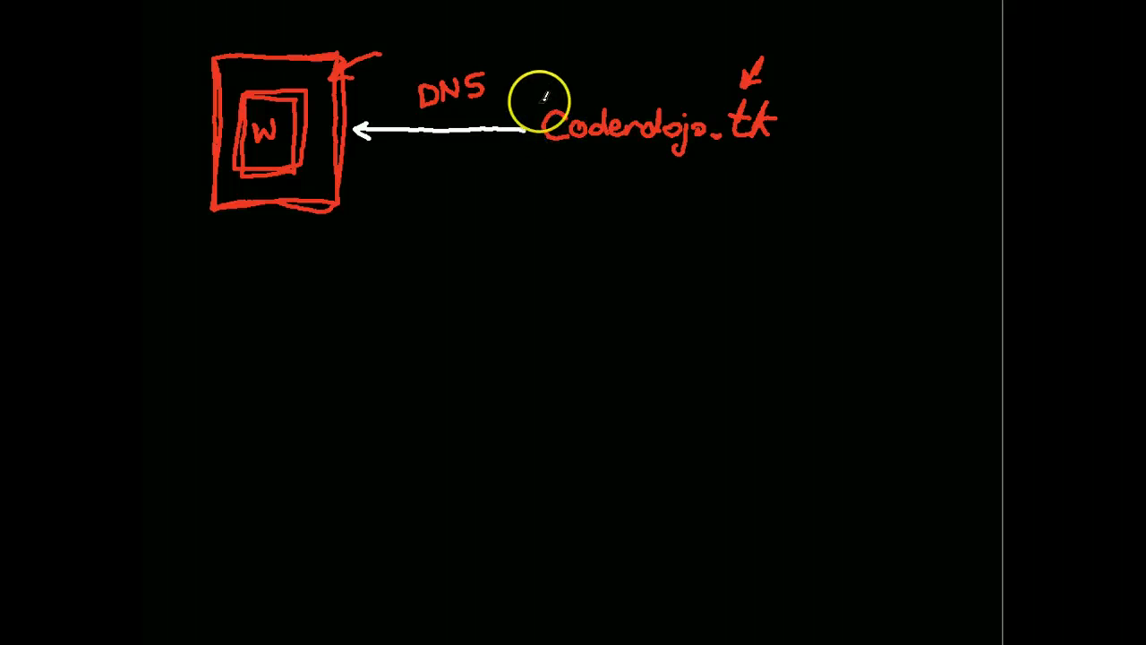
{"action": "mouse_move", "coordinate": [529, 104]}
{"action": "left_mouse_down"}
{"action": "mouse_move", "coordinate": [529, 141]}
{"action": "mouse_move", "coordinate": [680, 144]}
{"action": "mouse_move", "coordinate": [778, 143]}
{"action": "mouse_move", "coordinate": [801, 107]}
{"action": "mouse_move", "coordinate": [529, 102]}
{"action": "left_mouse_up"}
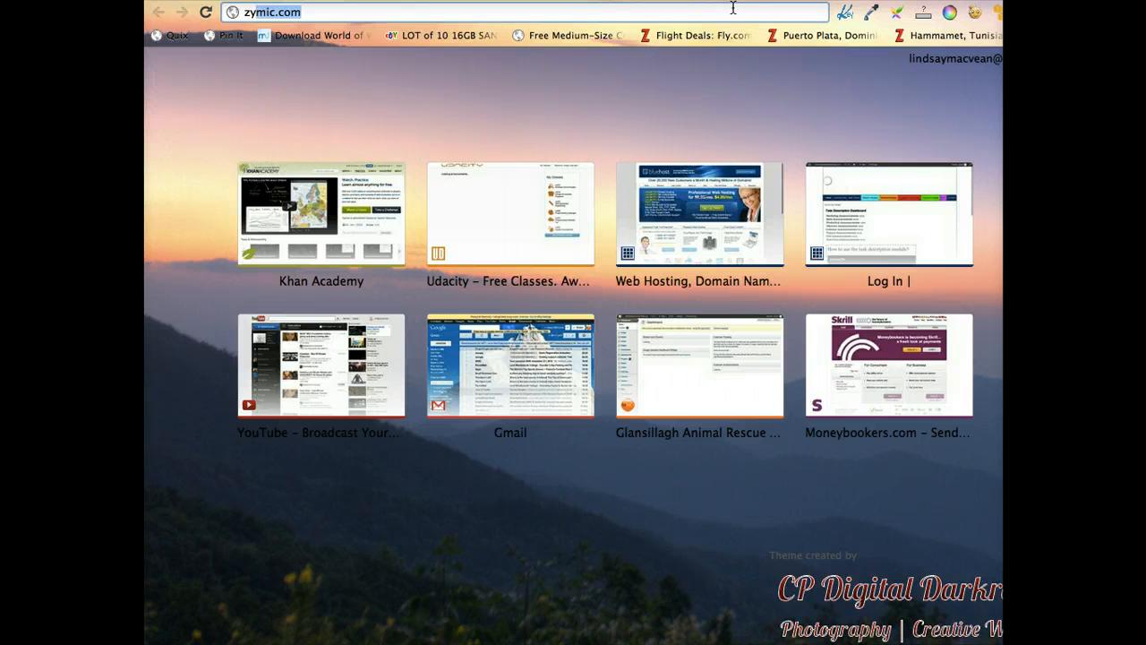
Load zymic.com and log out of the Zymic account
{"action": "key", "text": "Return"}
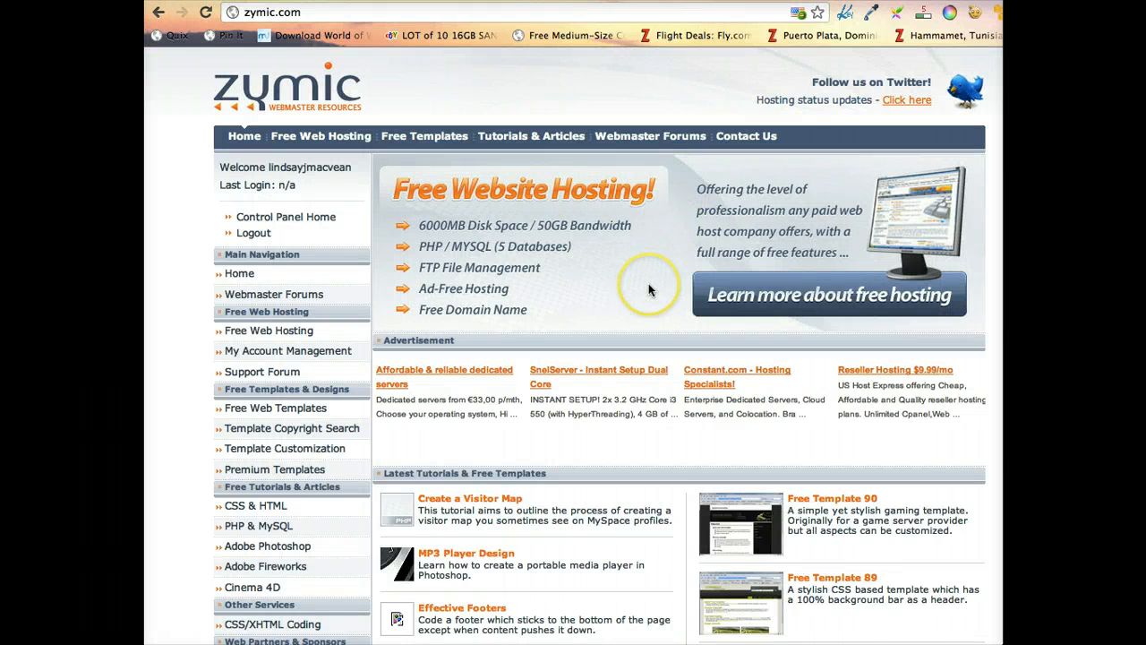
{"action": "scroll", "coordinate": [648, 283], "scroll_direction": "down", "scroll_amount": 1}
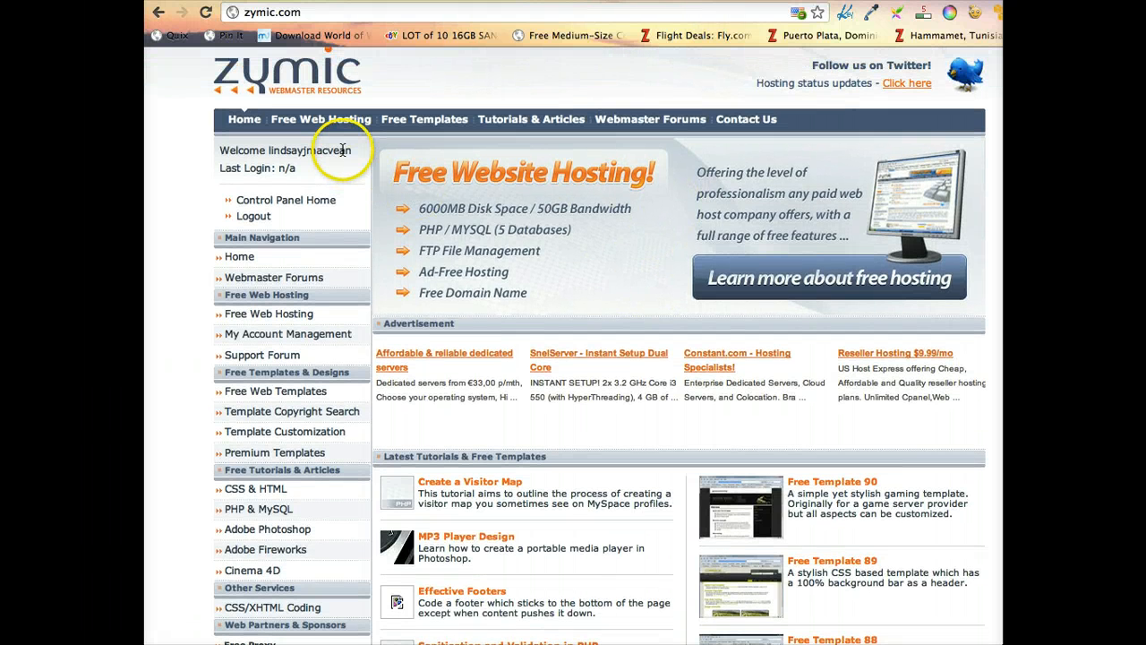
{"action": "left_click", "coordinate": [252, 218]}
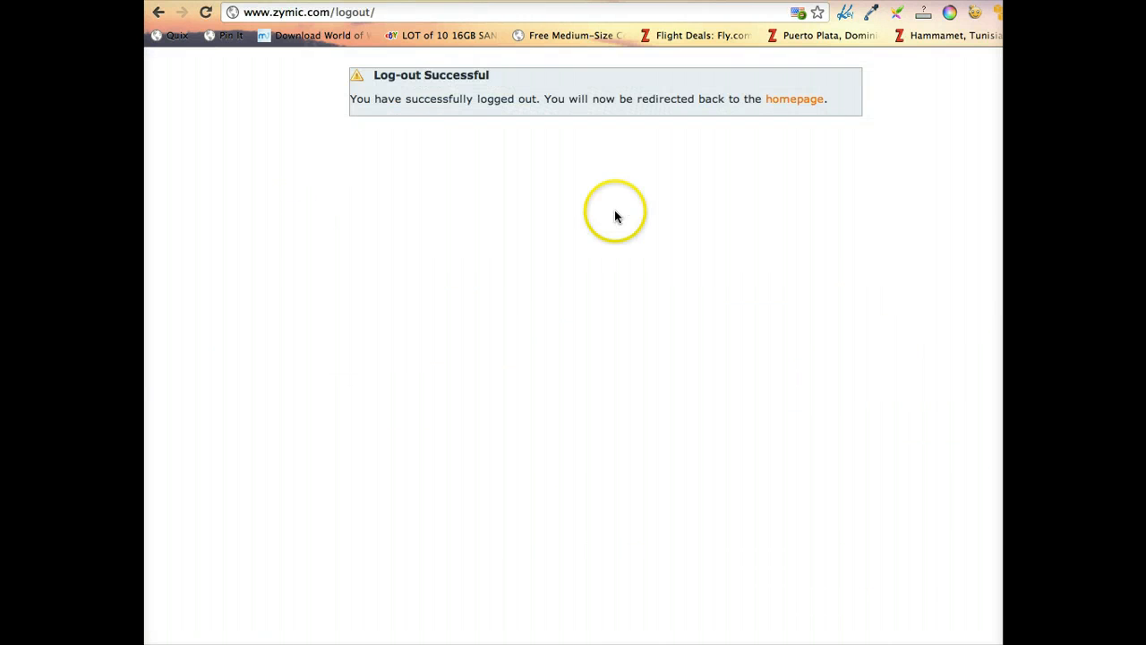
Return to the Zymic homepage and enter the member username to log back in
{"action": "left_click", "coordinate": [806, 101]}
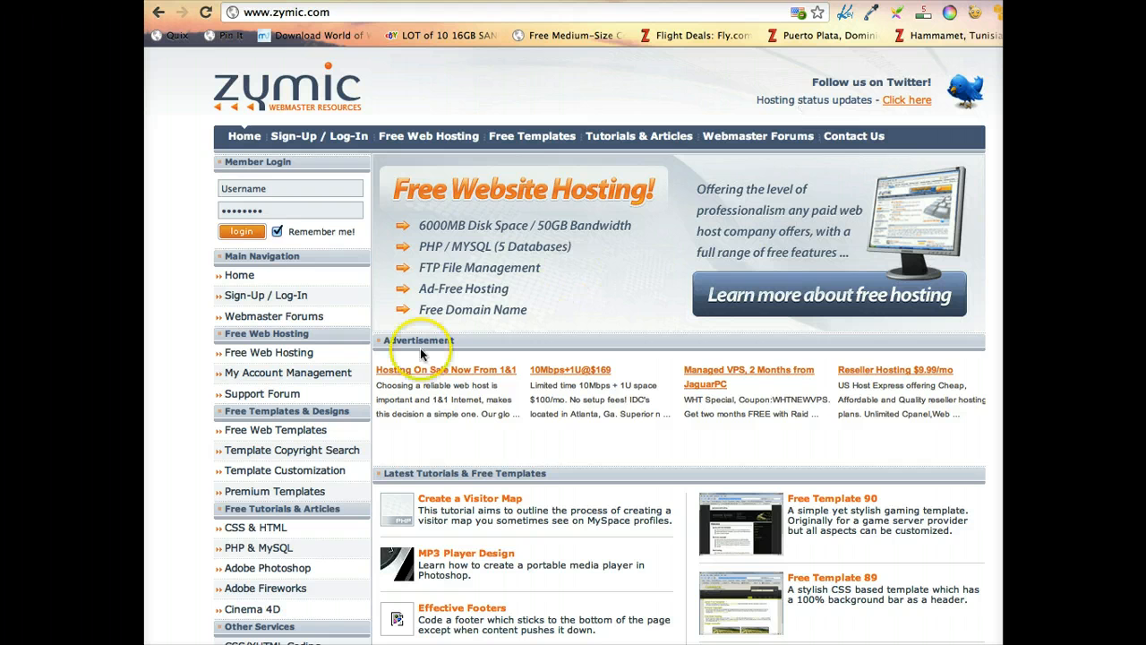
{"action": "left_click", "coordinate": [270, 185]}
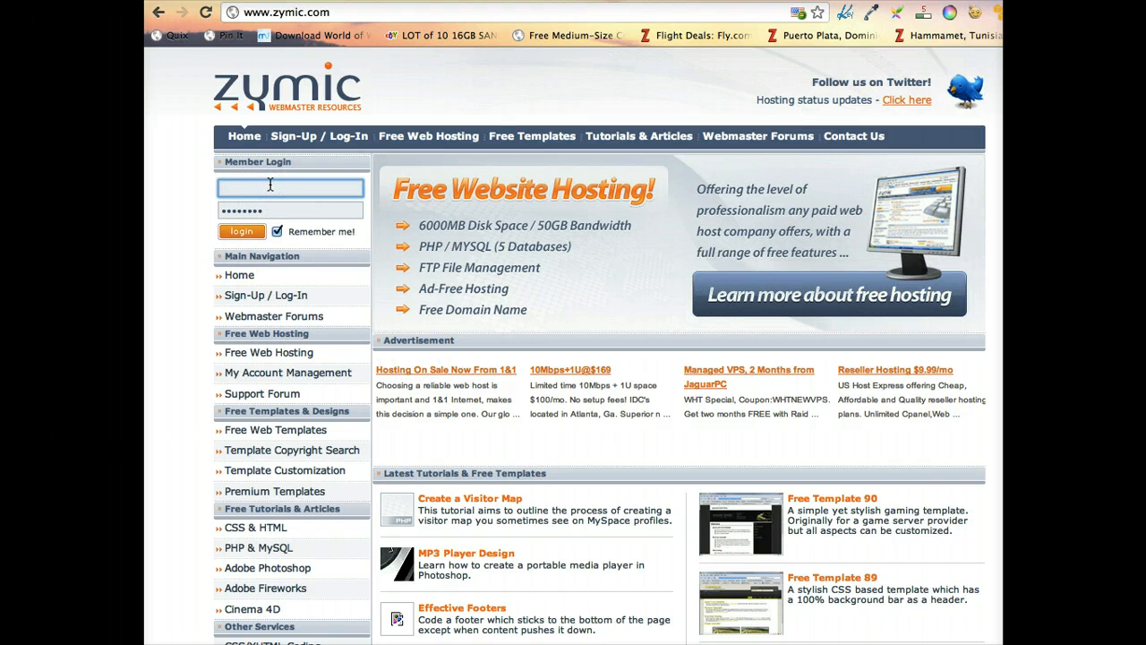
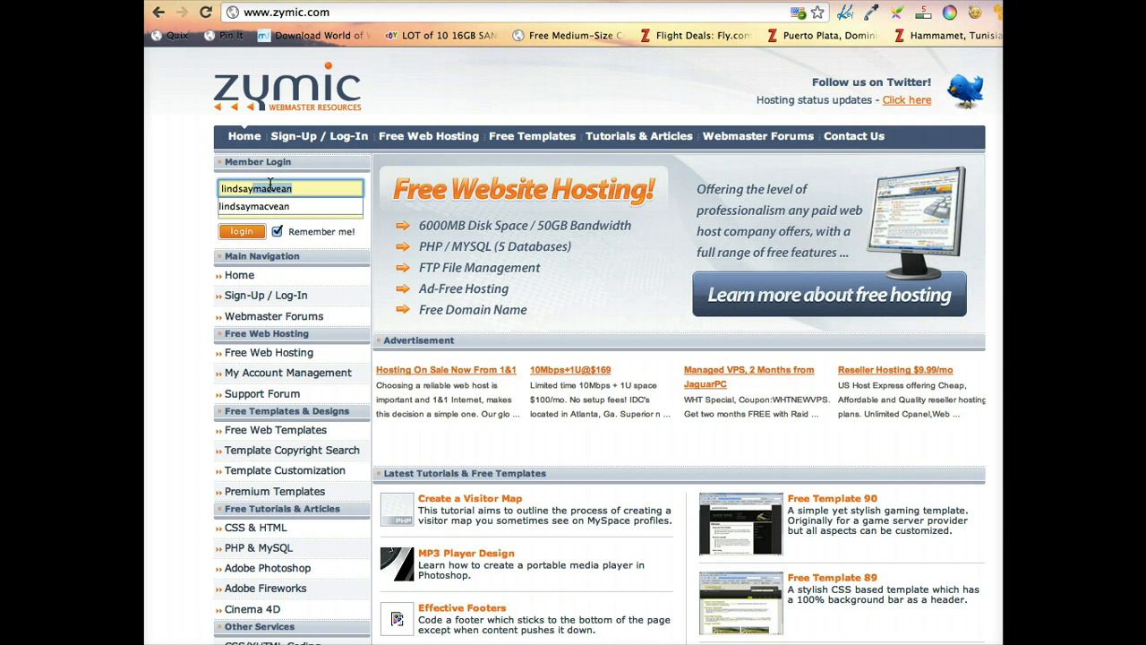
{"action": "key", "text": "Tab"}
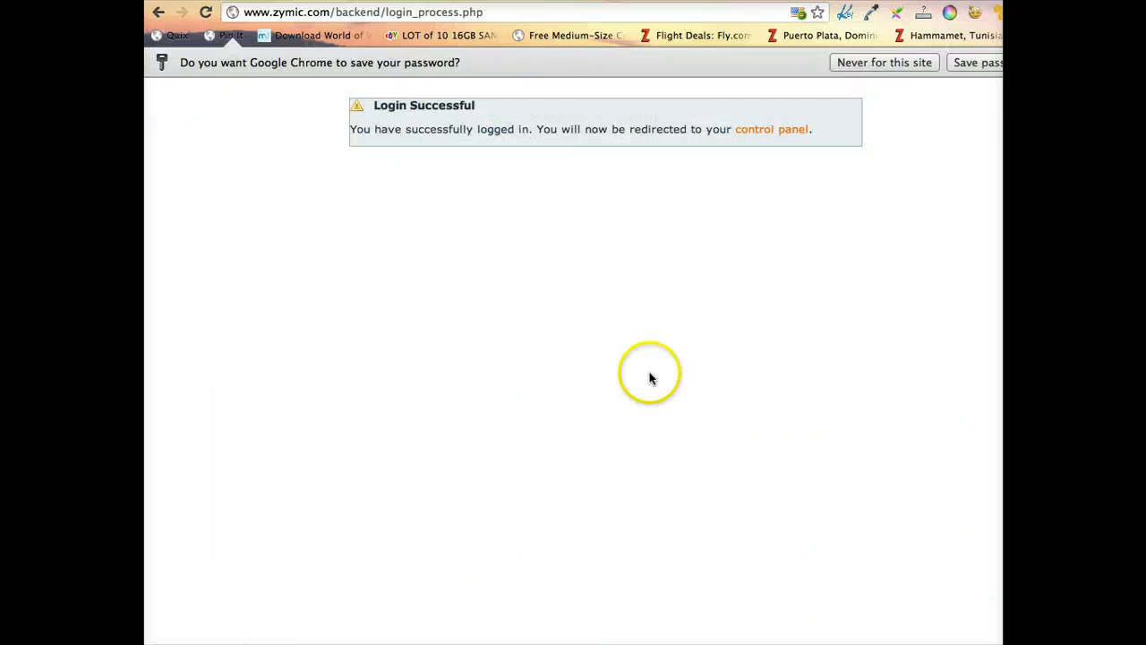
Let the browser save the password and open the hosting login for coderdojo.zymichost.com
{"action": "left_click", "coordinate": [986, 68]}
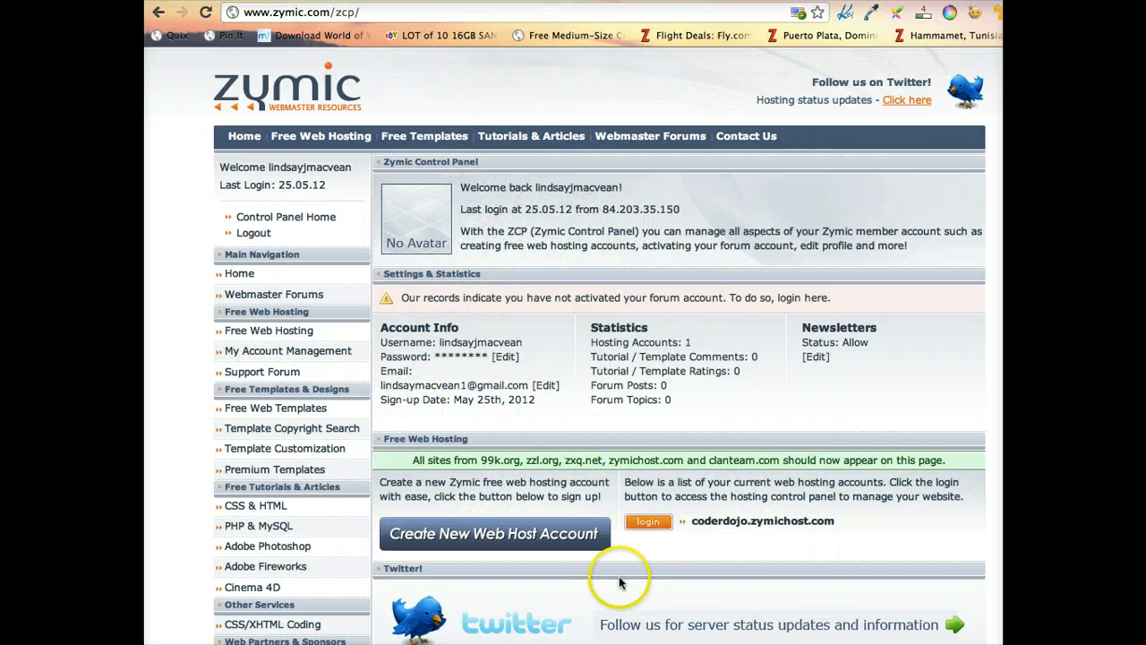
{"action": "left_click", "coordinate": [650, 524]}
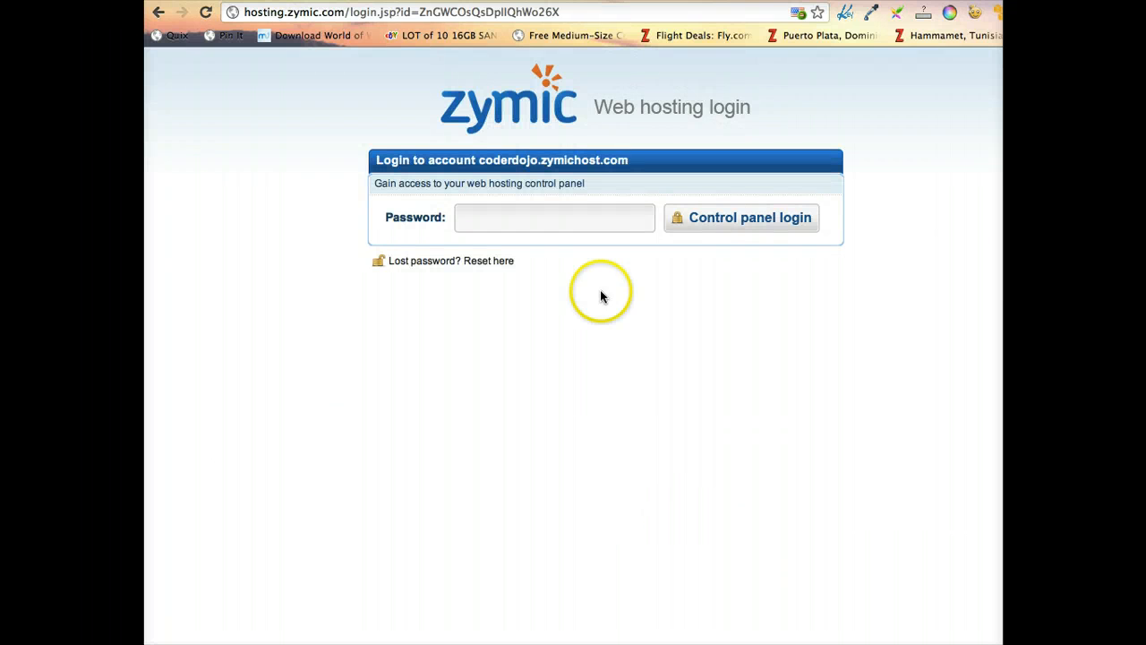
{"action": "left_click", "coordinate": [591, 215]}
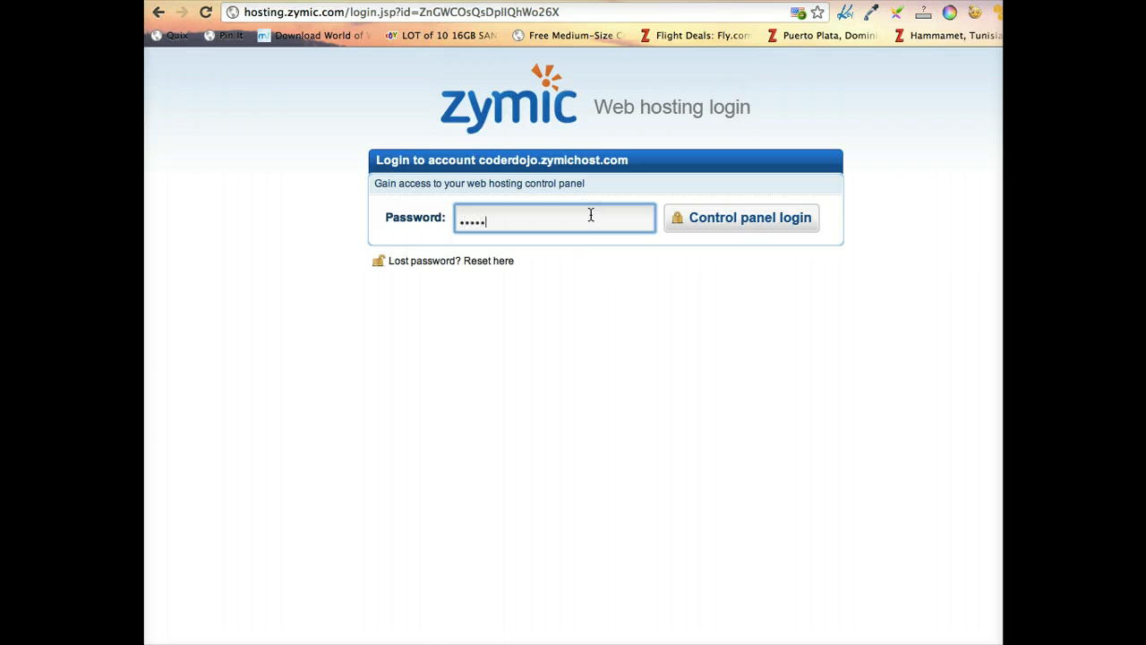
{"action": "left_click", "coordinate": [495, 318]}
{"action": "scroll", "coordinate": [495, 316], "scroll_direction": "left", "scroll_amount": 5}
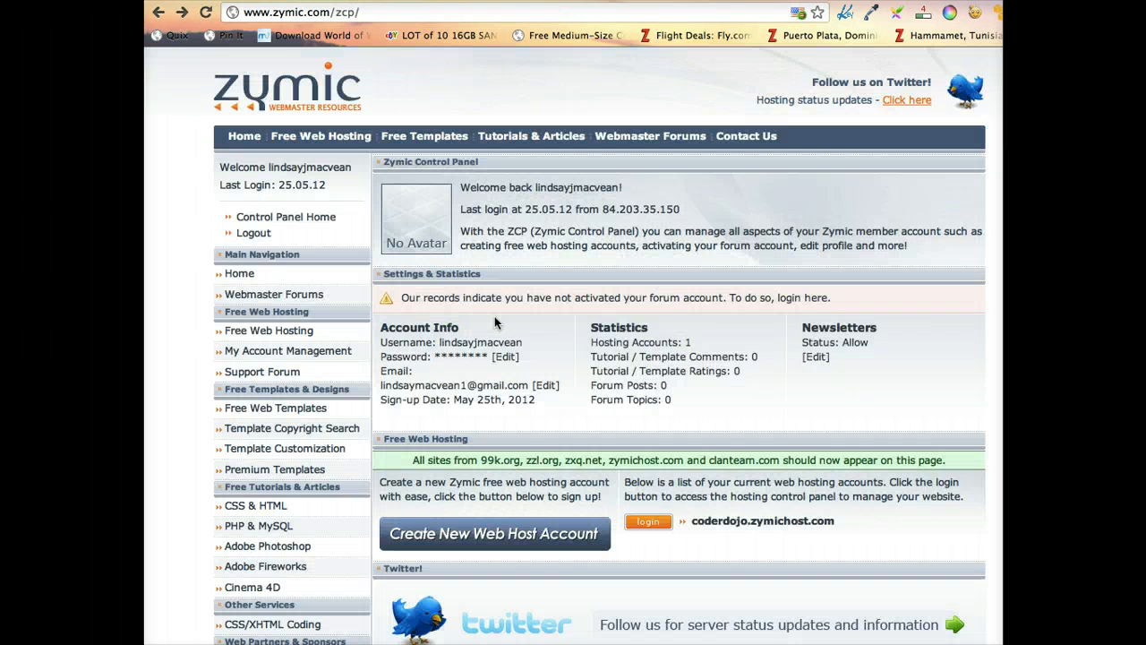
Enter the hosting password and log in to the coderdojo.zymichost.com control panel
{"action": "left_click", "coordinate": [651, 528]}
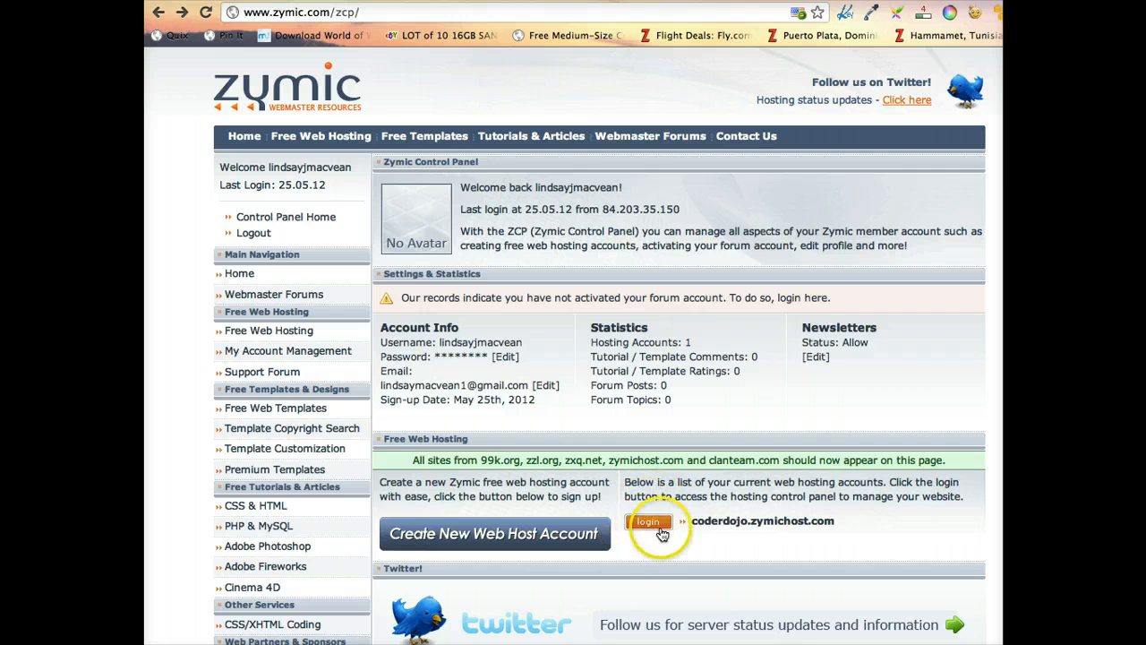
{"action": "left_click", "coordinate": [646, 529]}
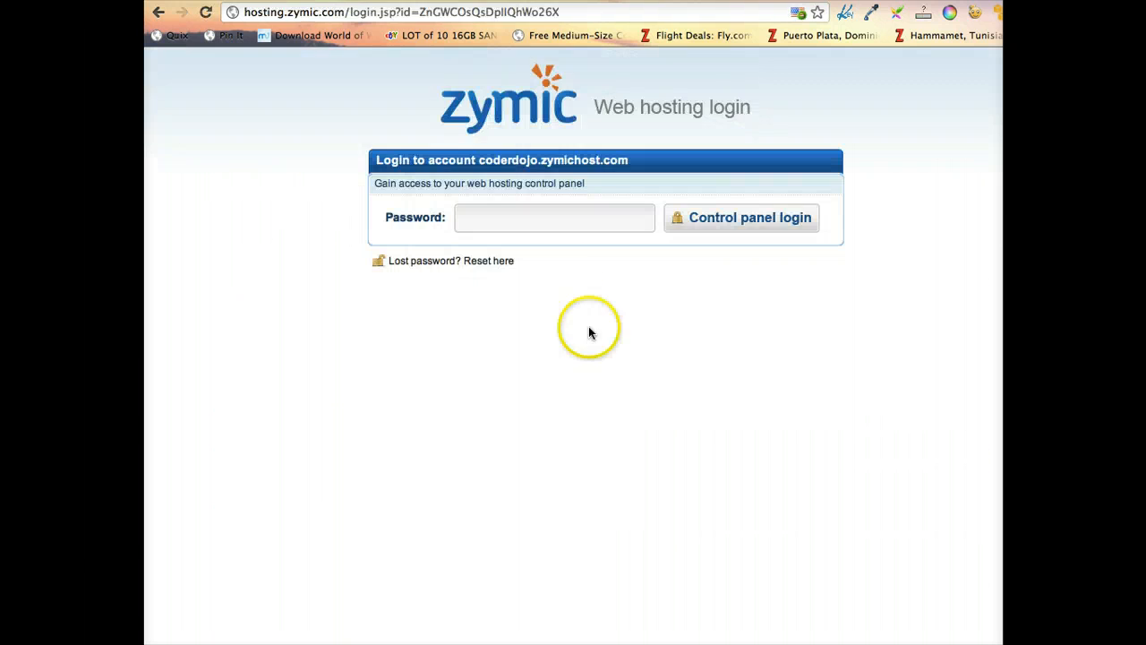
{"action": "left_click", "coordinate": [513, 214]}
{"action": "type", "text": "***"}
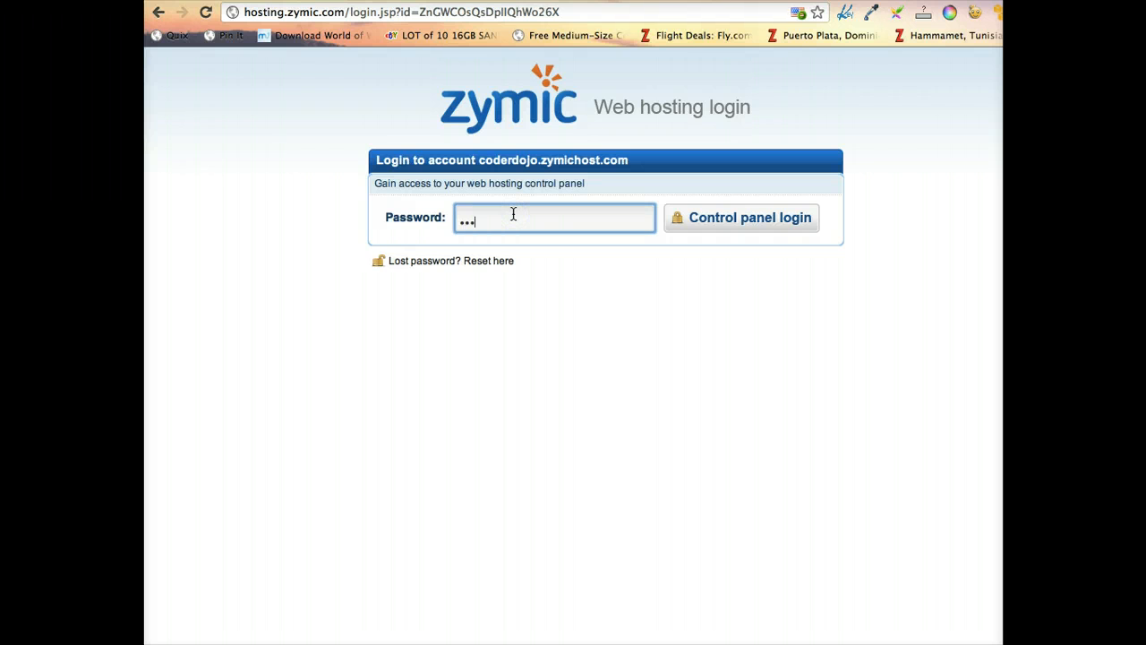
{"action": "type", "text": "*****"}
{"action": "left_click", "coordinate": [762, 224]}
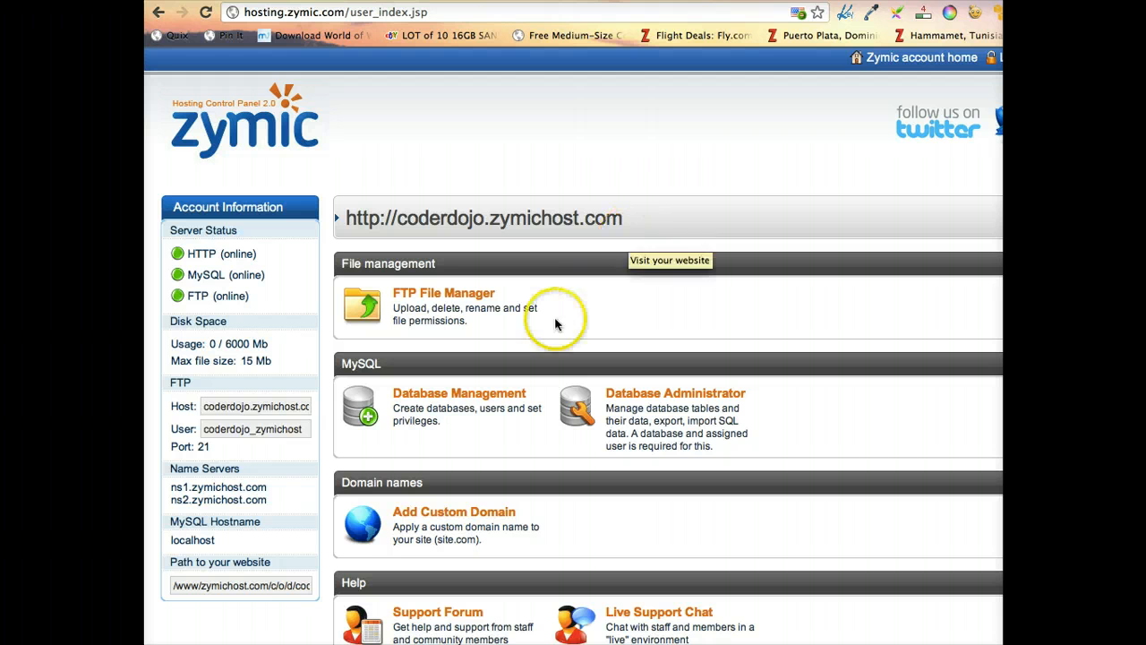
Scroll through the hosting control panel to review its nameservers and server status
{"action": "scroll", "coordinate": [564, 340], "scroll_direction": "down", "scroll_amount": 2}
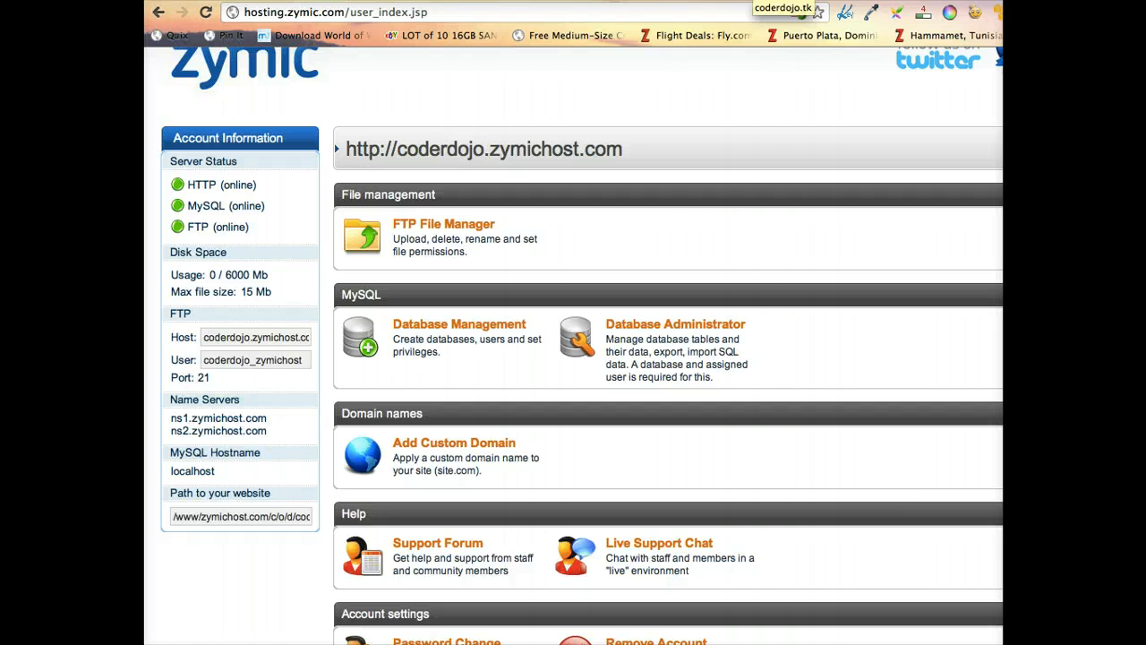
{"action": "scroll", "coordinate": [701, 213], "scroll_direction": "down", "scroll_amount": 1}
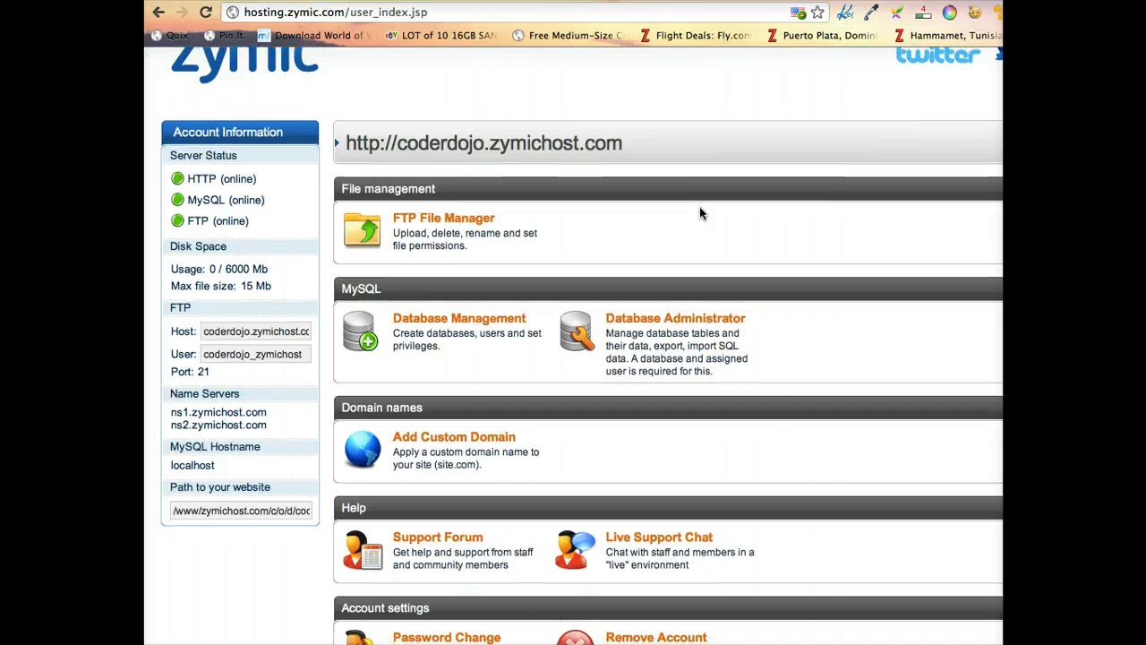
{"action": "scroll", "coordinate": [701, 212], "scroll_direction": "up", "scroll_amount": 1}
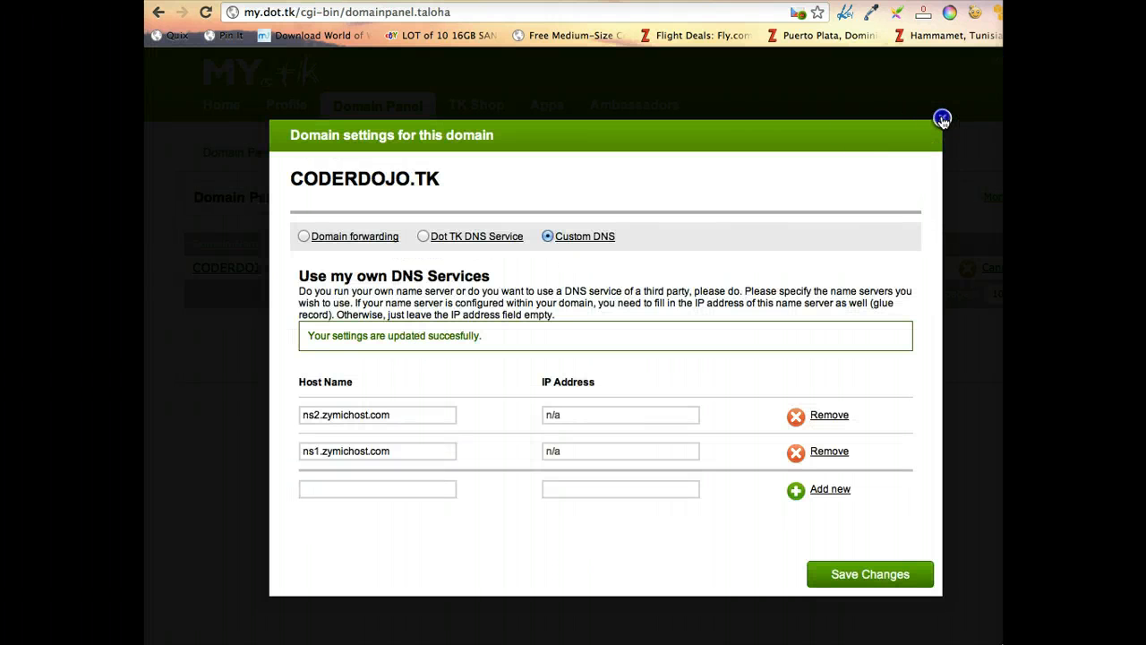
Close the domain settings, log out of My Dot TK, and go to the dot.tk home page
{"action": "left_click", "coordinate": [940, 116]}
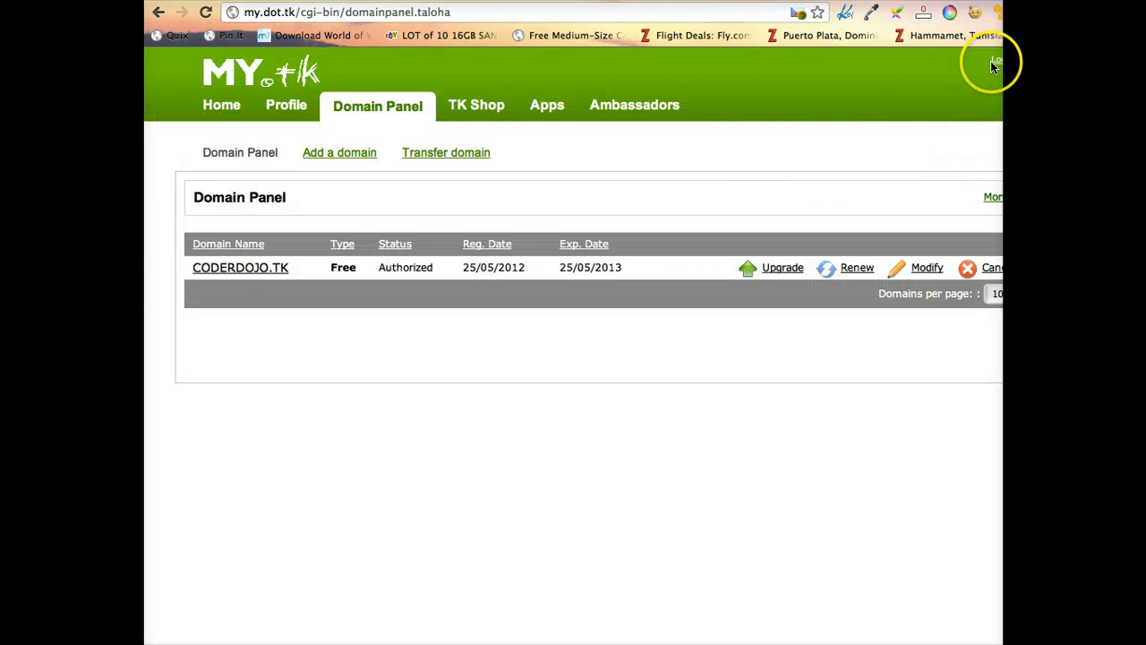
{"action": "left_click", "coordinate": [991, 61]}
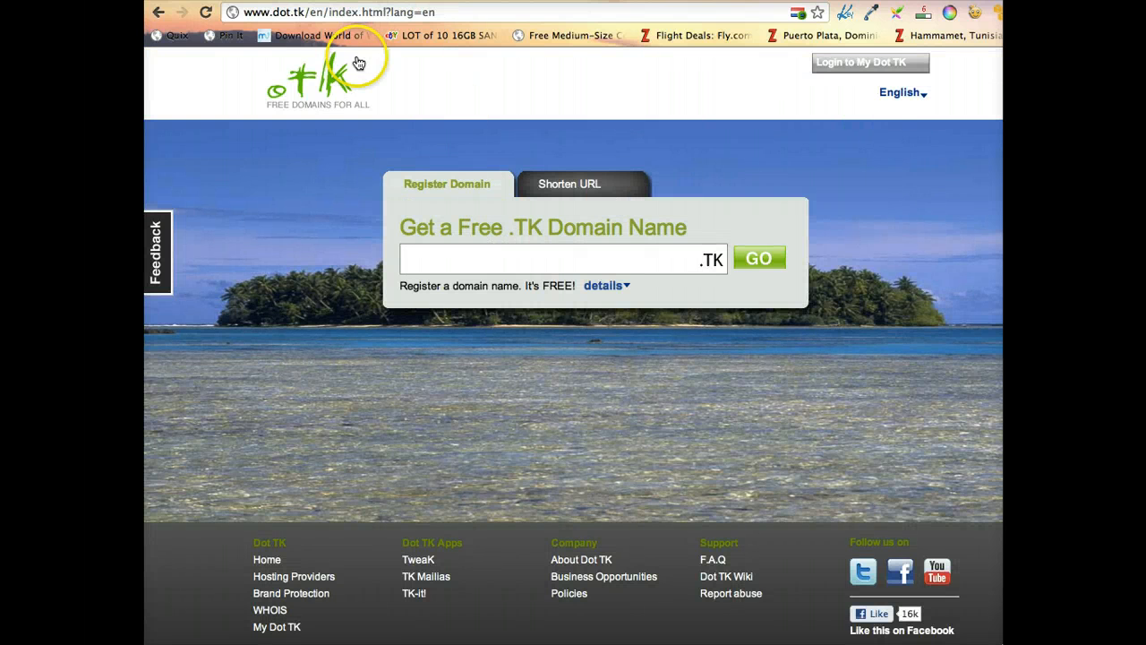
{"action": "left_click_drag", "start_coordinate": [306, 12], "coordinate": [588, 13]}
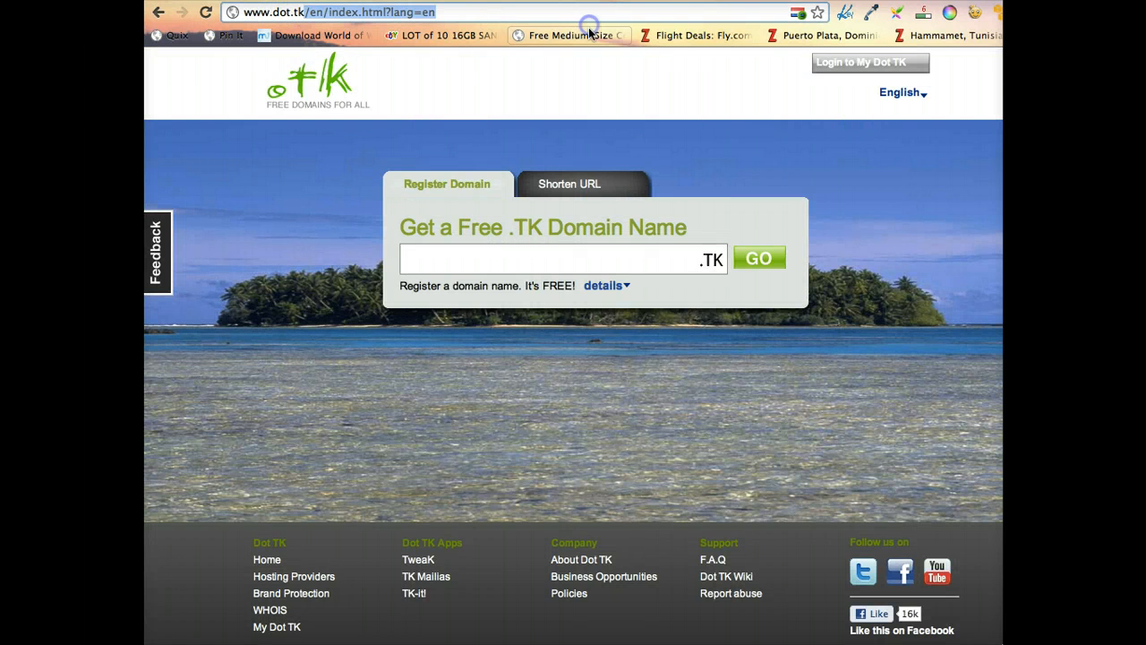
{"action": "left_click", "coordinate": [559, 256]}
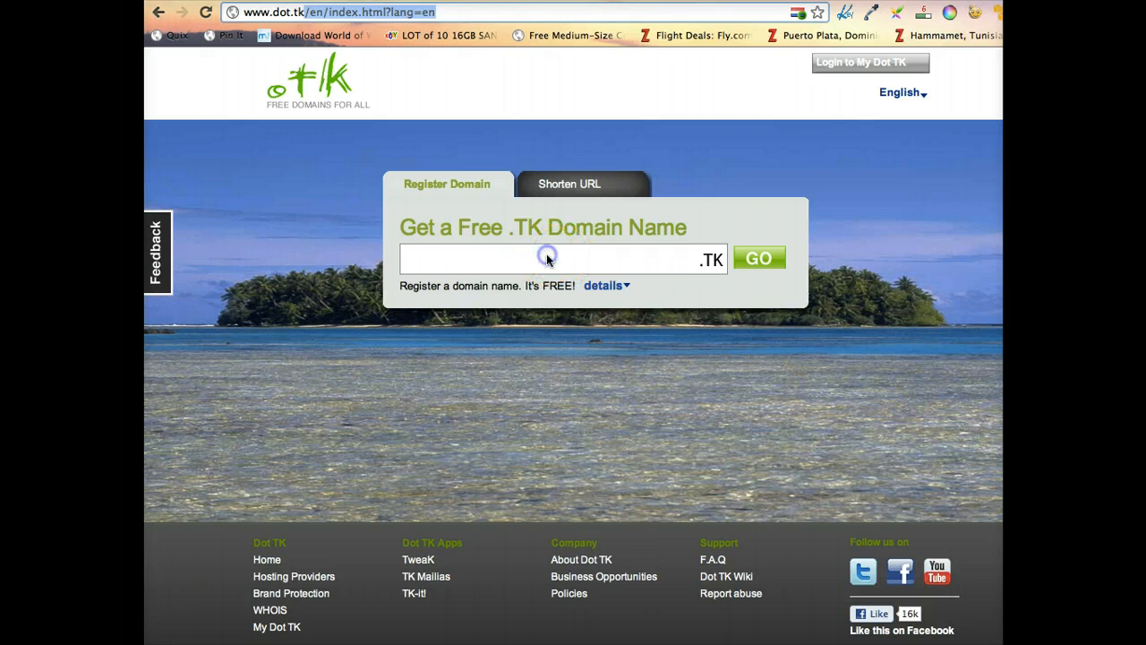
{"action": "left_click", "coordinate": [546, 256]}
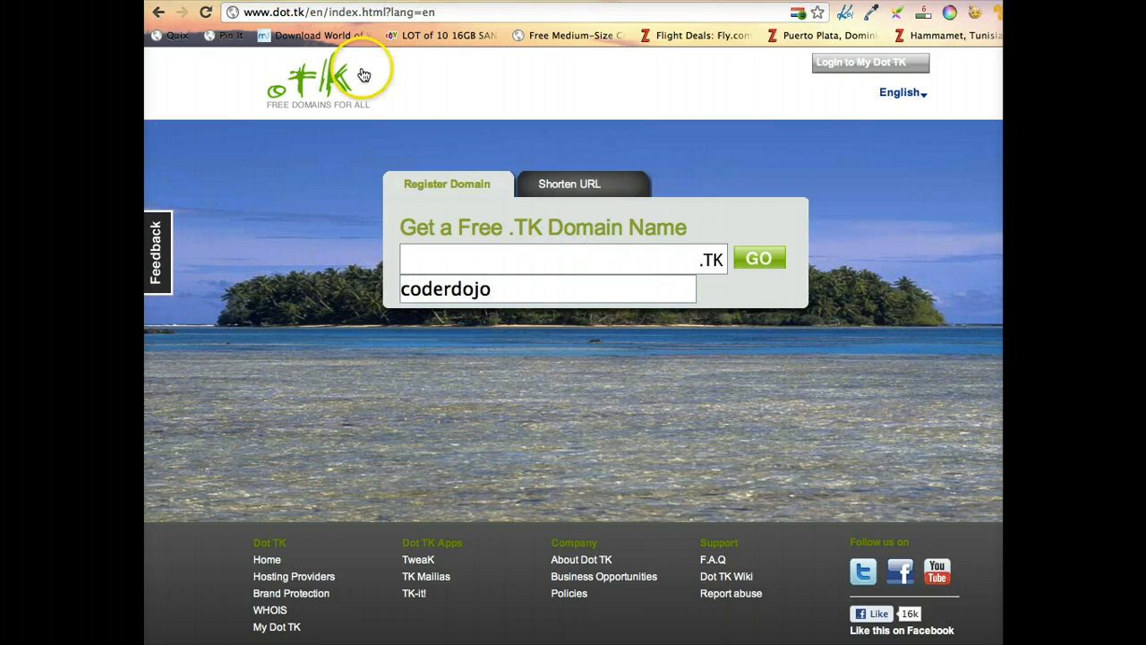
{"action": "left_click_drag", "start_coordinate": [309, 13], "coordinate": [487, 10]}
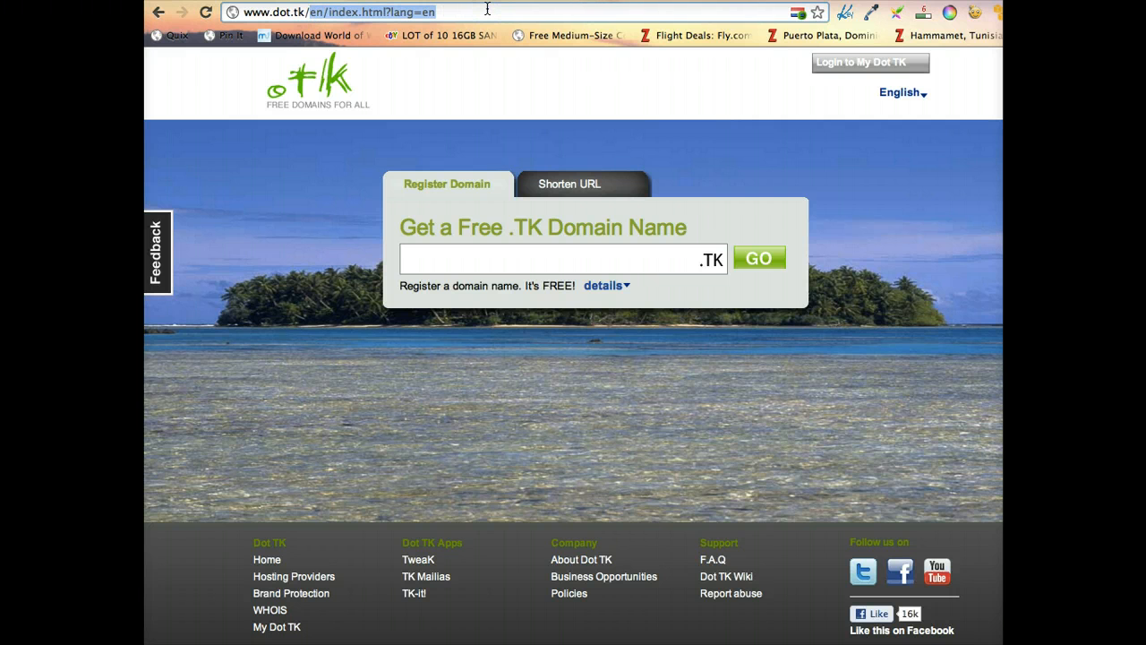
Sign in to My Dot TK with Google and open the Domain Panel listing CODERDOJO.TK
{"action": "left_click", "coordinate": [840, 67]}
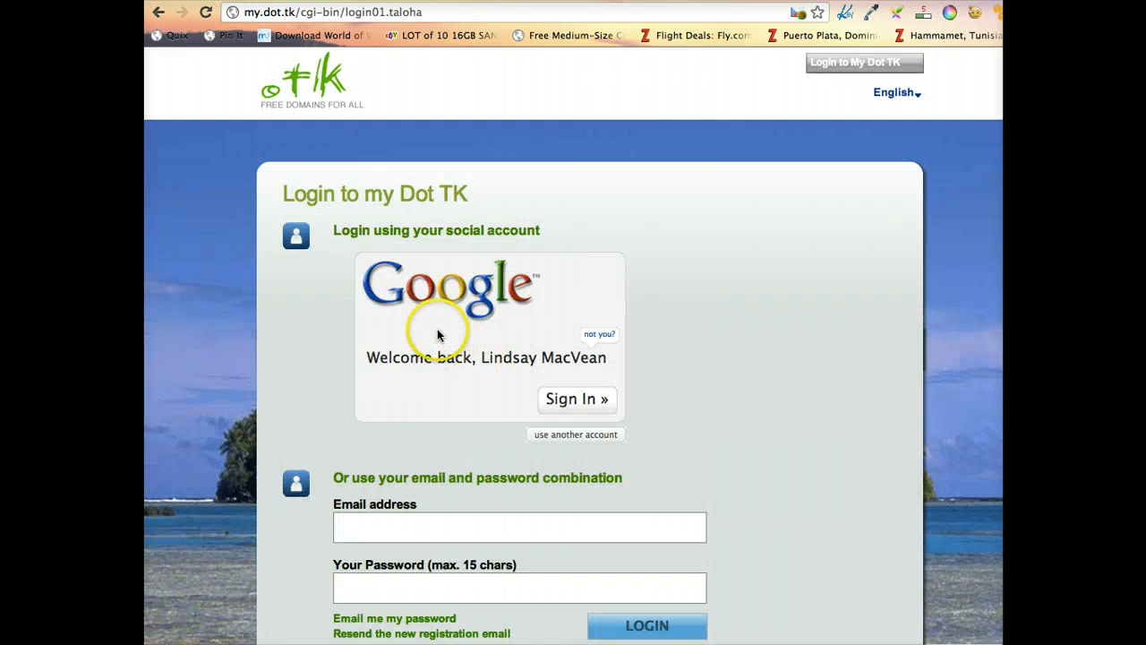
{"action": "scroll", "coordinate": [470, 502], "scroll_direction": "down", "scroll_amount": 3}
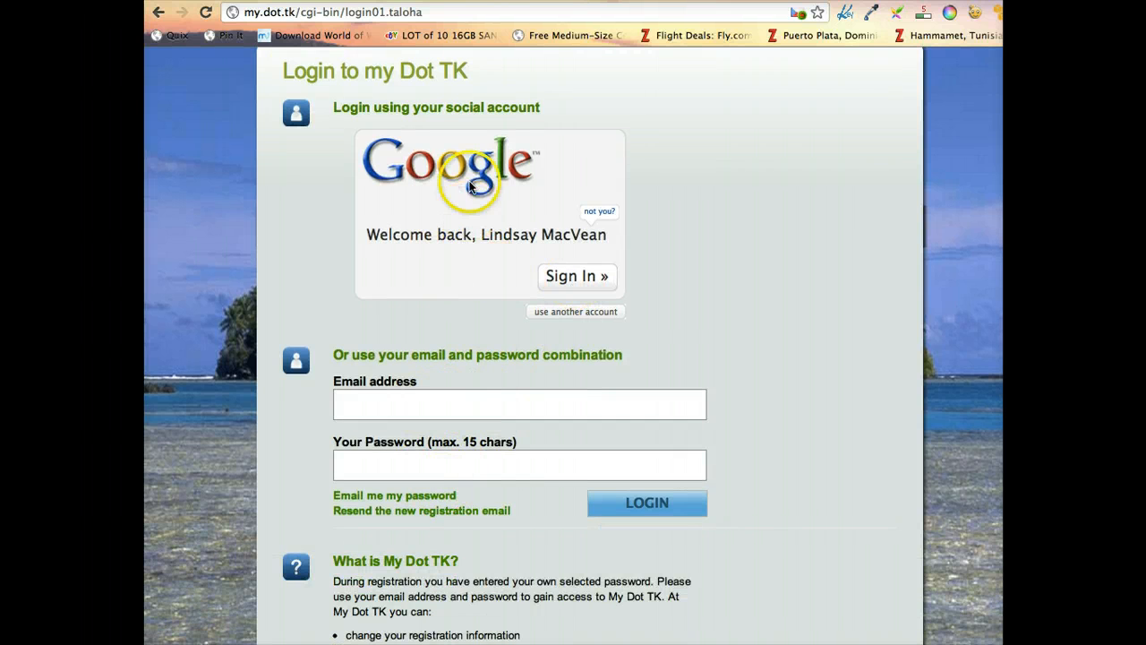
{"action": "scroll", "coordinate": [470, 188], "scroll_direction": "up", "scroll_amount": 3}
{"action": "left_click", "coordinate": [579, 403]}
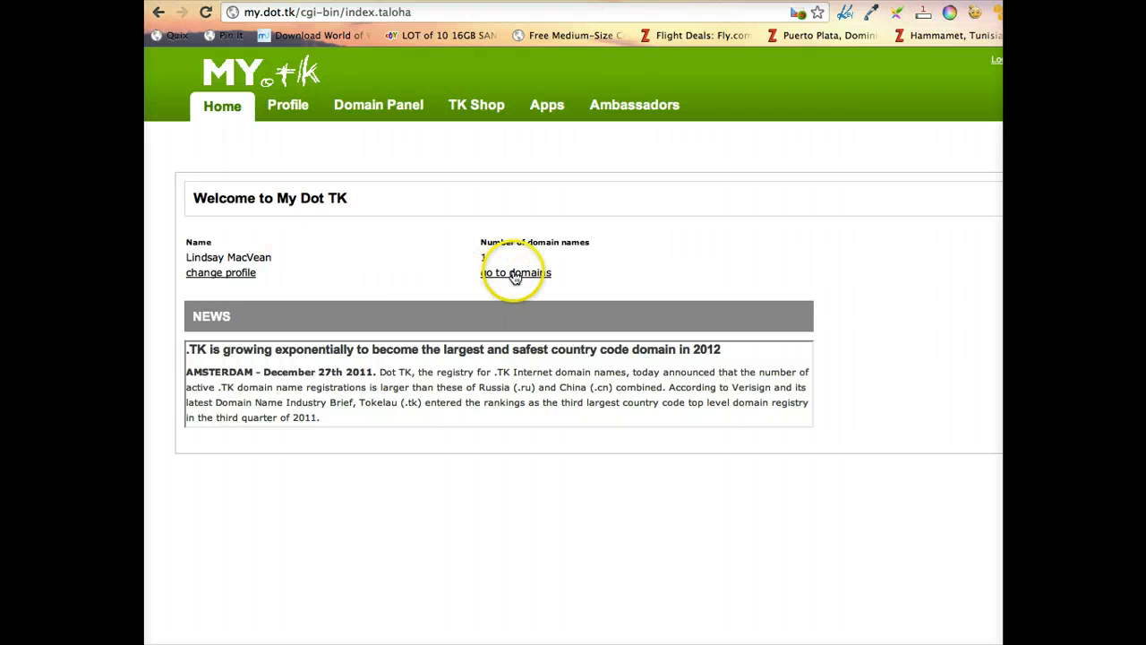
{"action": "double_click", "coordinate": [485, 259]}
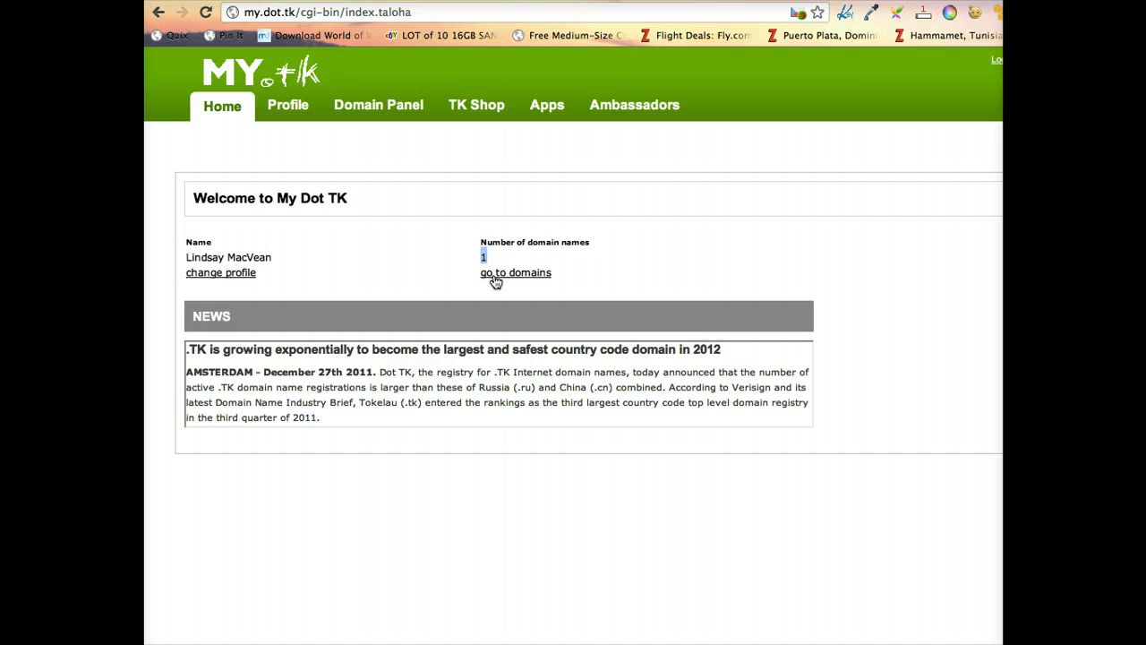
{"action": "left_click", "coordinate": [496, 280]}
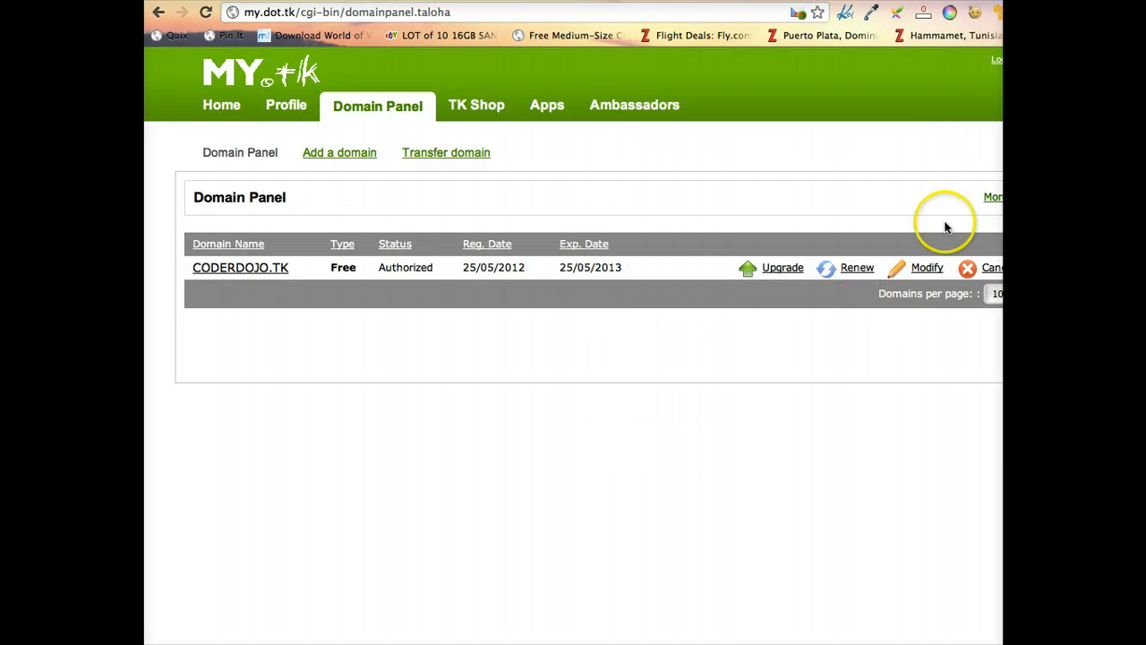
{"action": "left_click", "coordinate": [928, 268]}
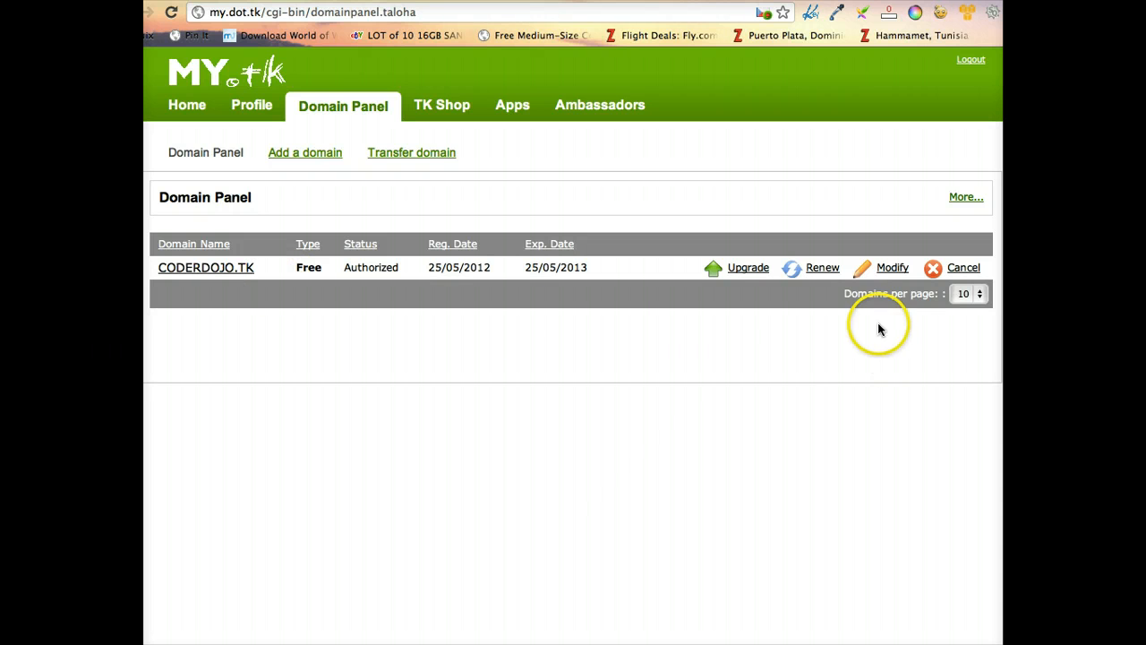
Check CODERDOJO.TK's custom nameservers ns1.zymichost.com and ns2.zymichost.com, then return to Zymic
{"action": "left_click", "coordinate": [890, 268]}
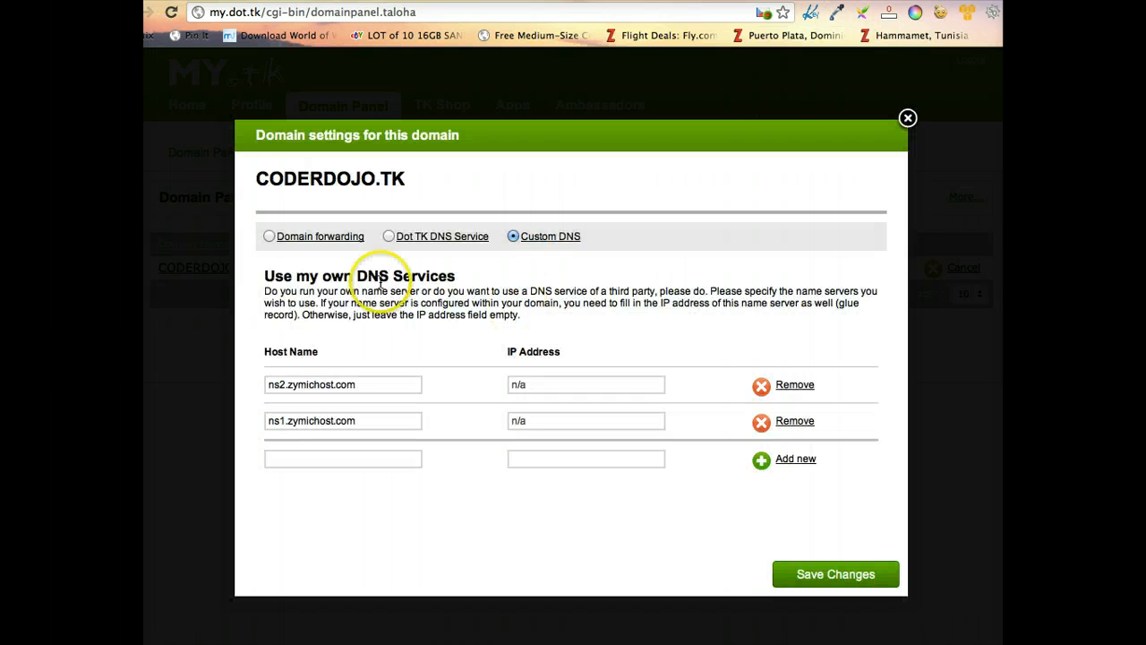
{"action": "left_click", "coordinate": [268, 389]}
{"action": "left_click", "coordinate": [376, 386]}
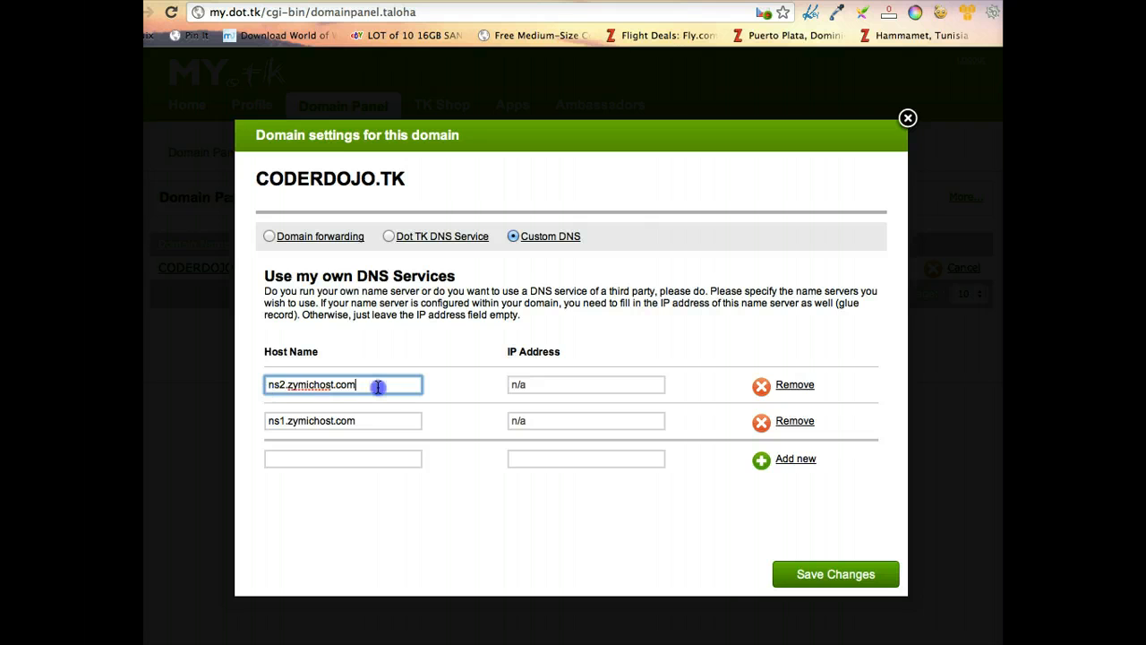
{"action": "left_click_drag", "start_coordinate": [357, 421], "coordinate": [204, 415]}
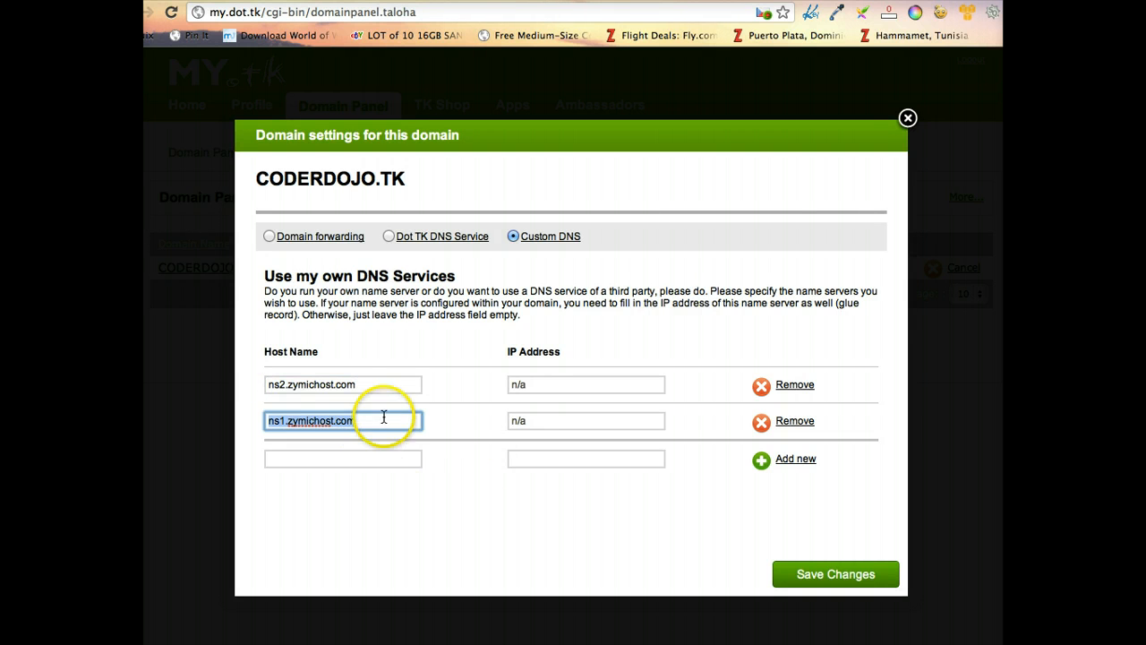
{"action": "left_click_drag", "start_coordinate": [379, 385], "coordinate": [229, 371]}
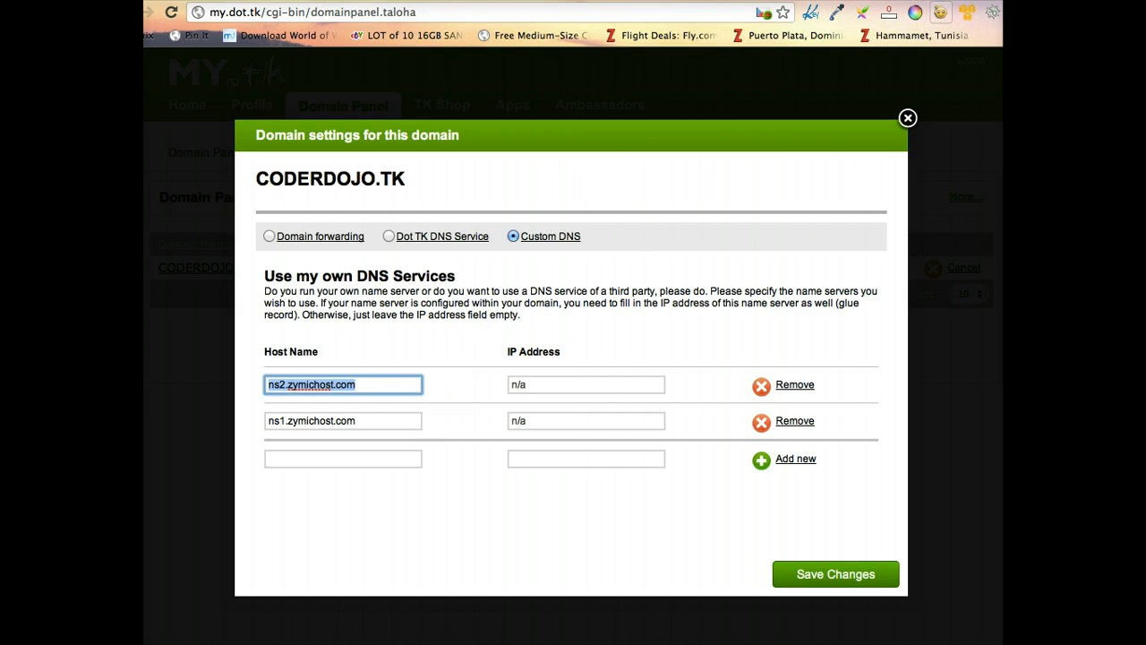
{"action": "left_click", "coordinate": [698, 1]}
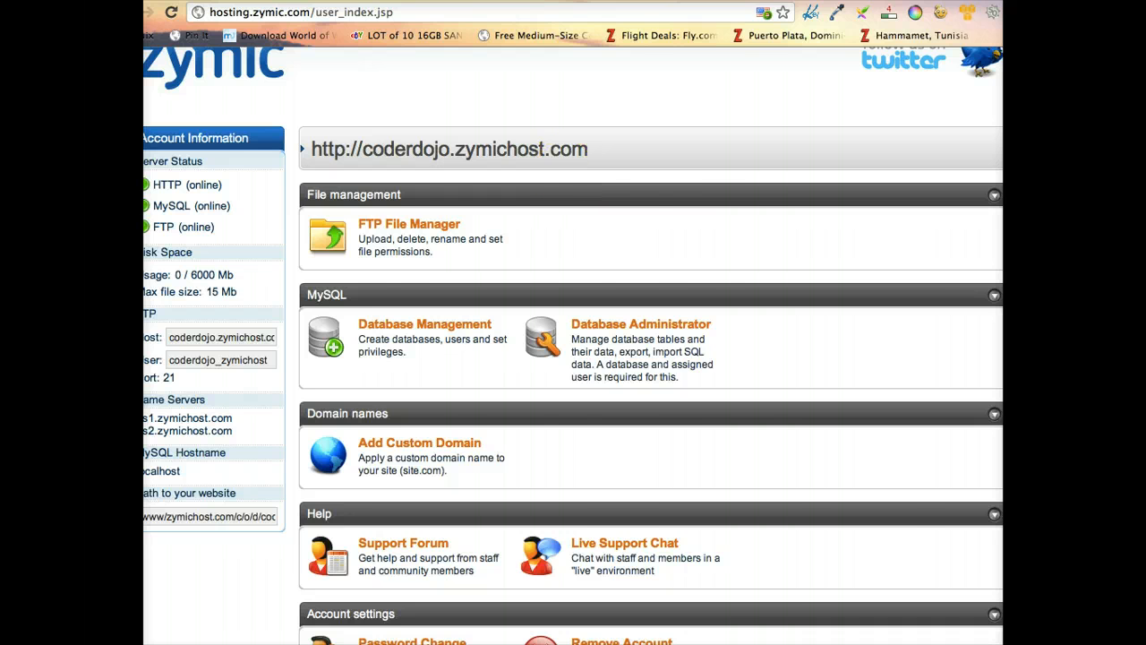
Bring up the DNS drawing and write 'host' below the website box in red
{"action": "key", "text": "ctrl+Up"}
{"action": "left_click", "coordinate": [353, 116]}
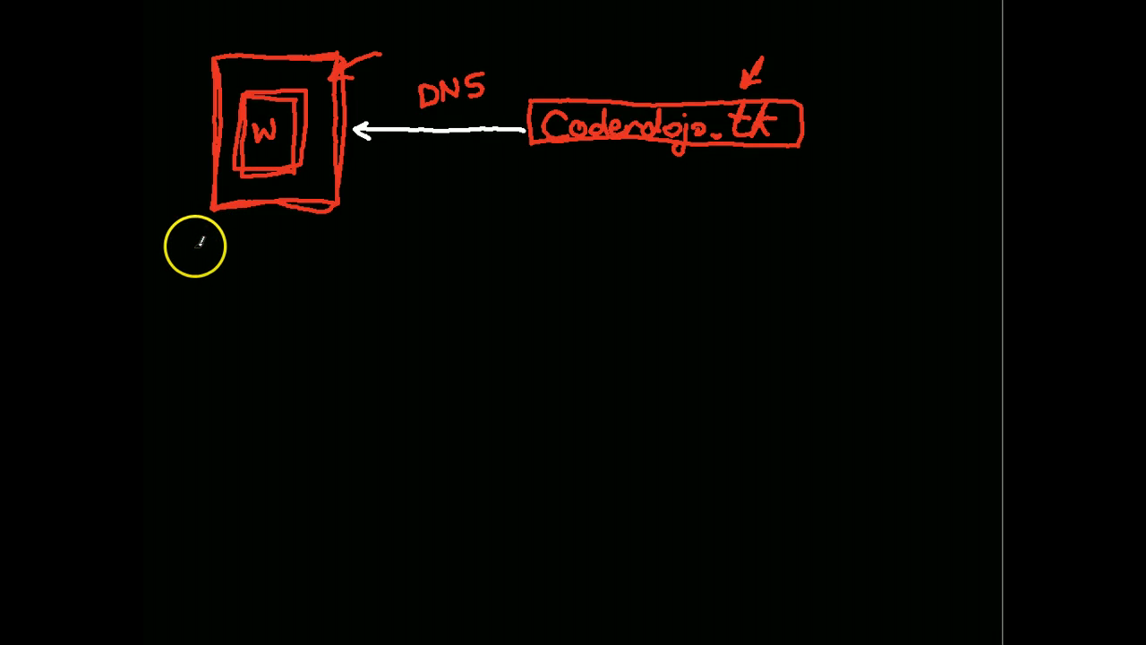
{"action": "mouse_move", "coordinate": [198, 244]}
{"action": "left_mouse_down"}
{"action": "mouse_move", "coordinate": [197, 272]}
{"action": "mouse_move", "coordinate": [231, 254]}
{"action": "left_mouse_up"}
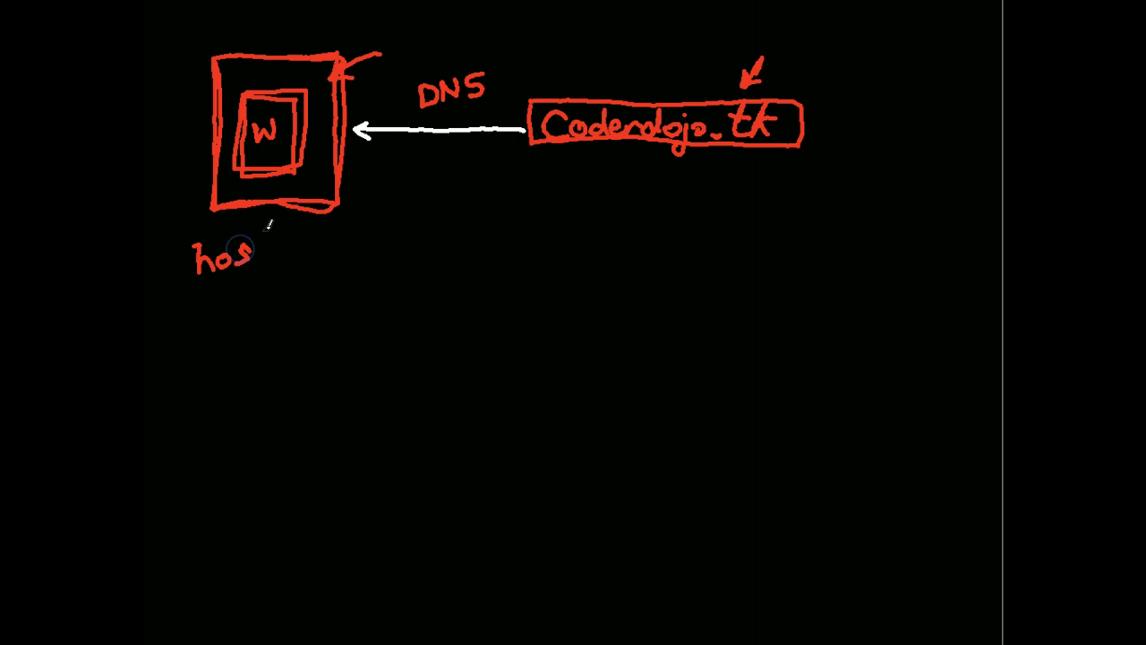
{"action": "left_click_drag", "start_coordinate": [262, 253], "coordinate": [260, 239]}
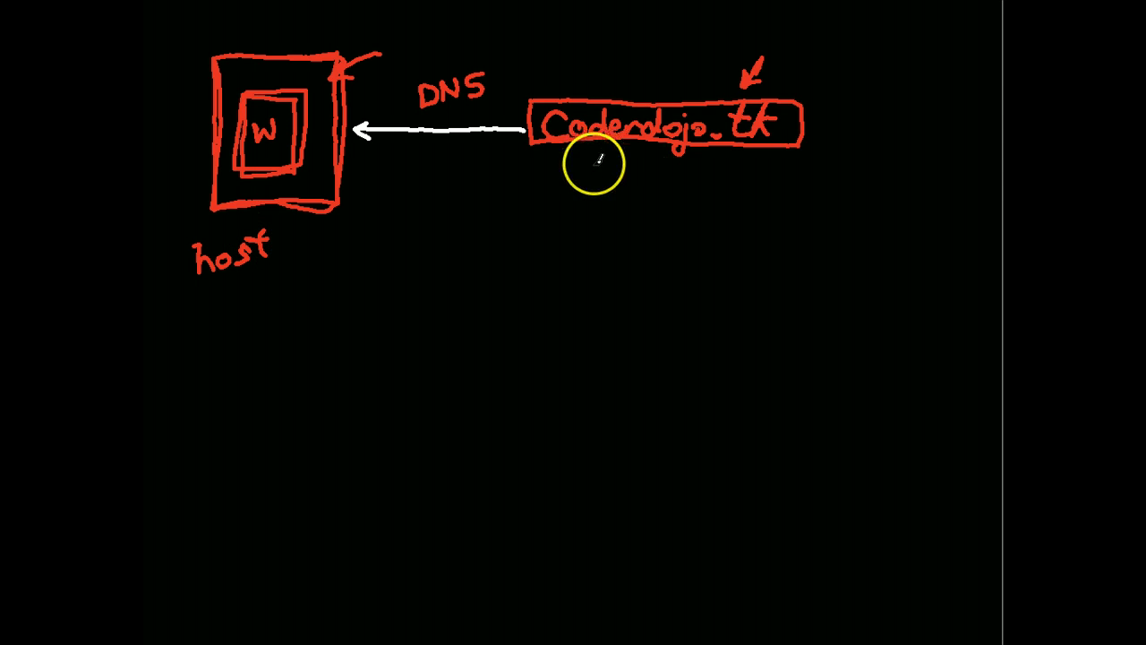
Write 'domain' under the Coderdojo.tk box and bring the Zymic page back in front
{"action": "mouse_move", "coordinate": [598, 179]}
{"action": "left_mouse_down"}
{"action": "mouse_move", "coordinate": [589, 187]}
{"action": "mouse_move", "coordinate": [628, 172]}
{"action": "left_mouse_up"}
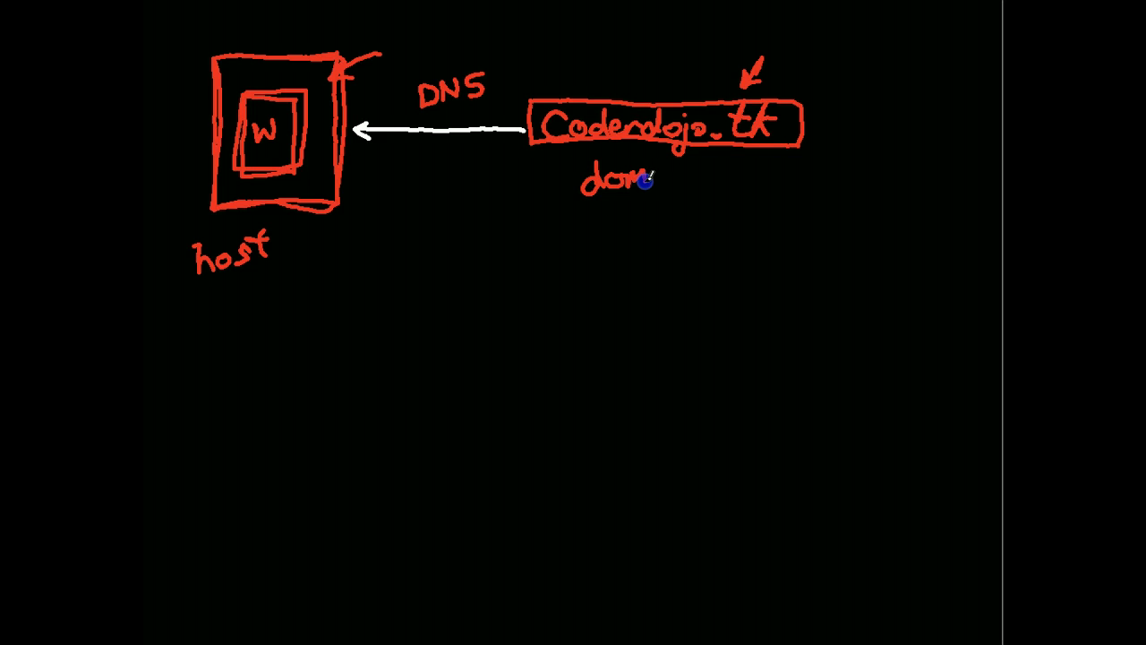
{"action": "left_click_drag", "start_coordinate": [660, 179], "coordinate": [687, 180]}
{"action": "left_click", "coordinate": [663, 160]}
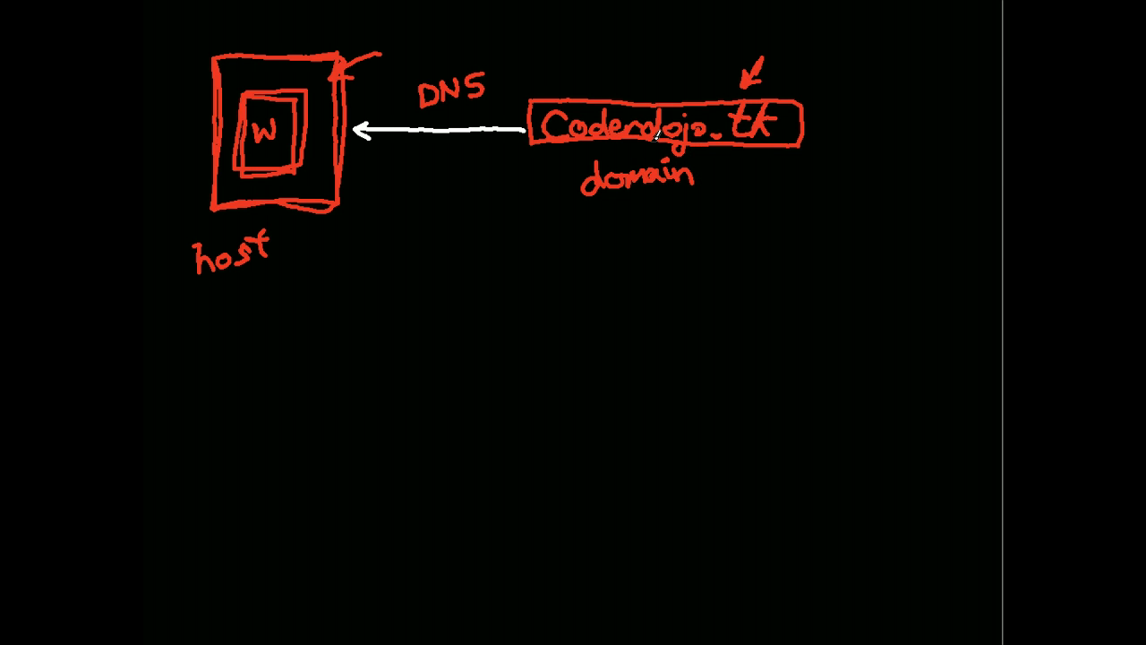
{"action": "left_click_drag", "start_coordinate": [696, 33], "coordinate": [684, 271]}
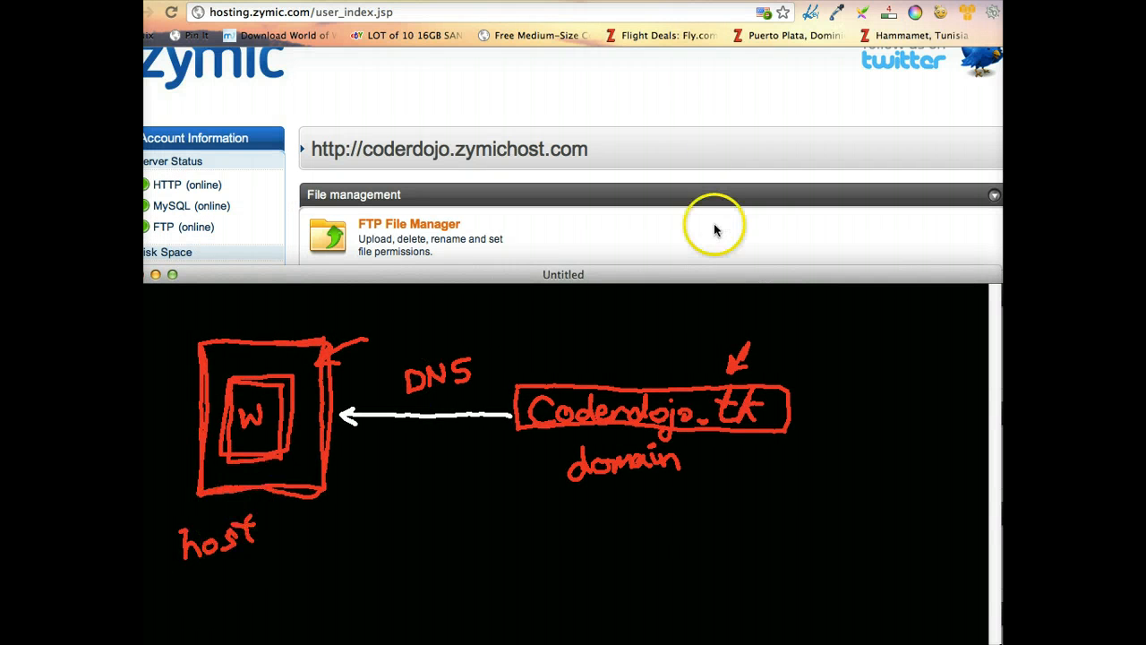
{"action": "left_click", "coordinate": [730, 135]}
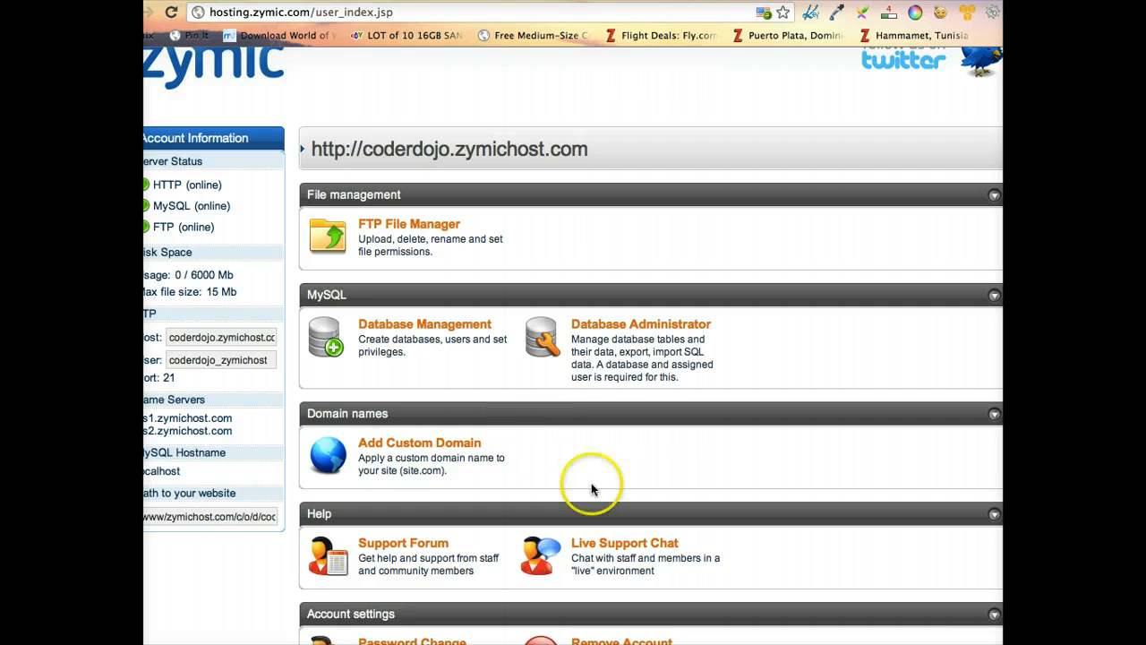
Open the Add Custom Domain page and enter coderdojo.tk as the Domain Name
{"action": "scroll", "coordinate": [591, 489], "scroll_direction": "down", "scroll_amount": 1}
{"action": "scroll", "coordinate": [591, 488], "scroll_direction": "up", "scroll_amount": 1}
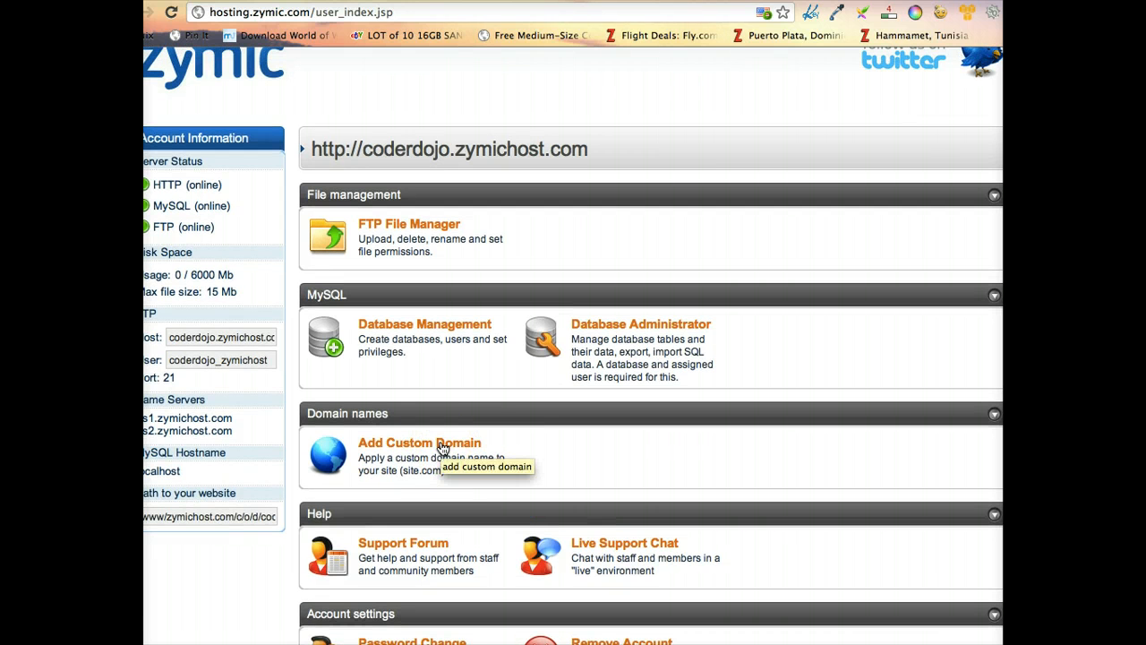
{"action": "left_click", "coordinate": [442, 446]}
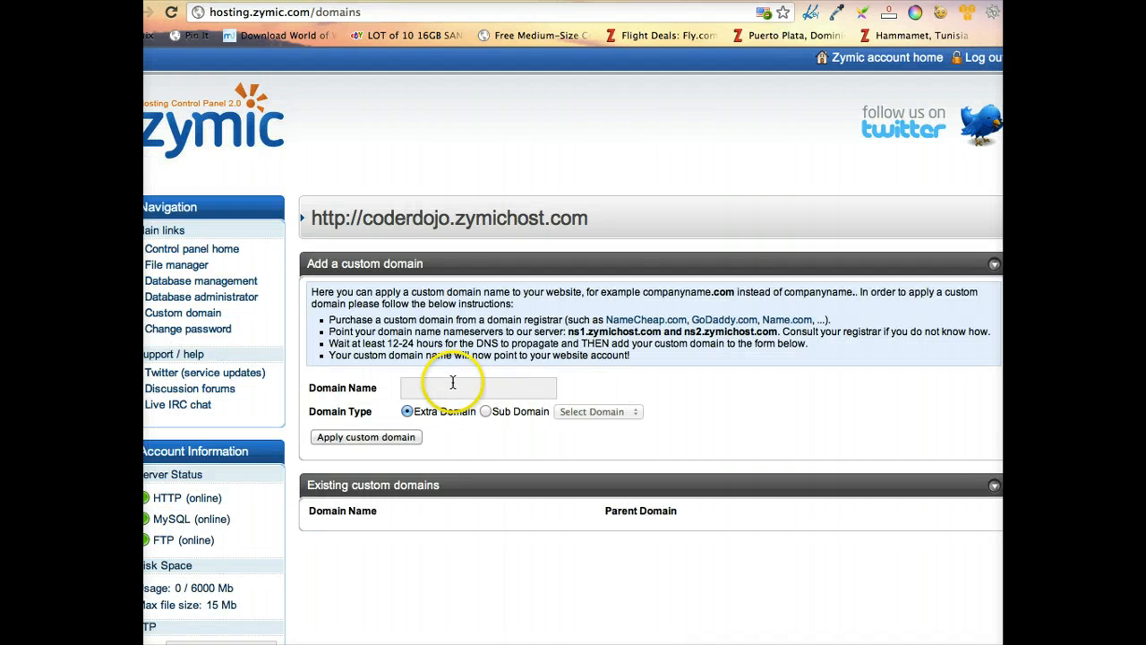
{"action": "left_click", "coordinate": [453, 384]}
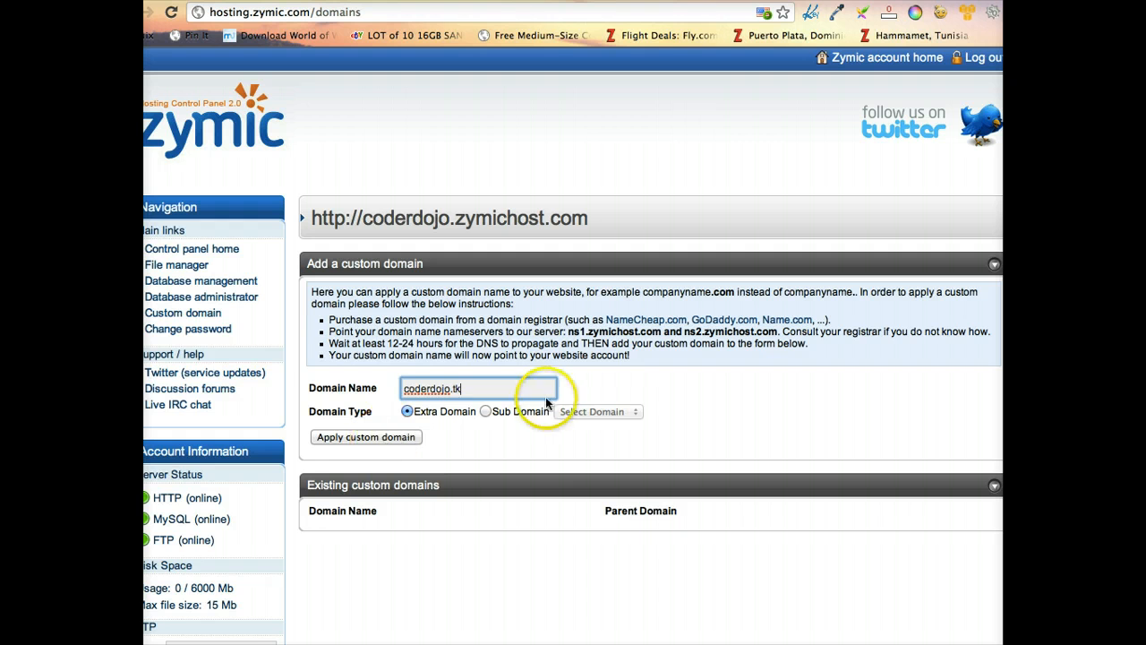
Keep the domain type as Extra Domain and apply coderdojo.tk as a custom domain
{"action": "left_click", "coordinate": [485, 411]}
{"action": "left_click", "coordinate": [602, 417]}
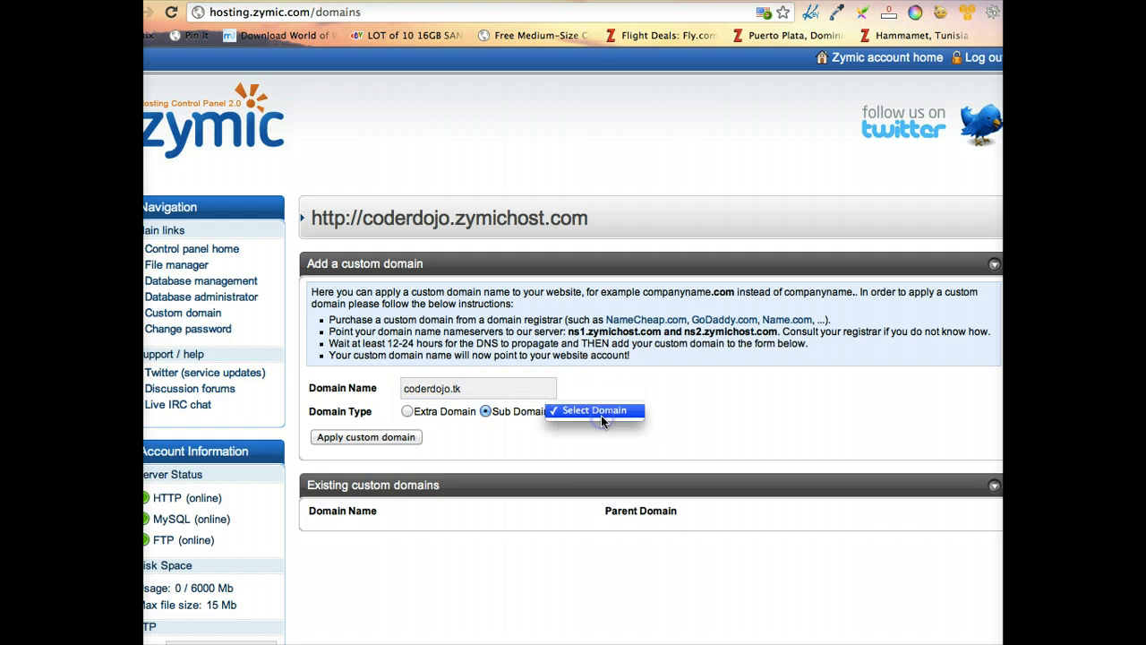
{"action": "left_click", "coordinate": [602, 413]}
{"action": "left_click", "coordinate": [408, 412]}
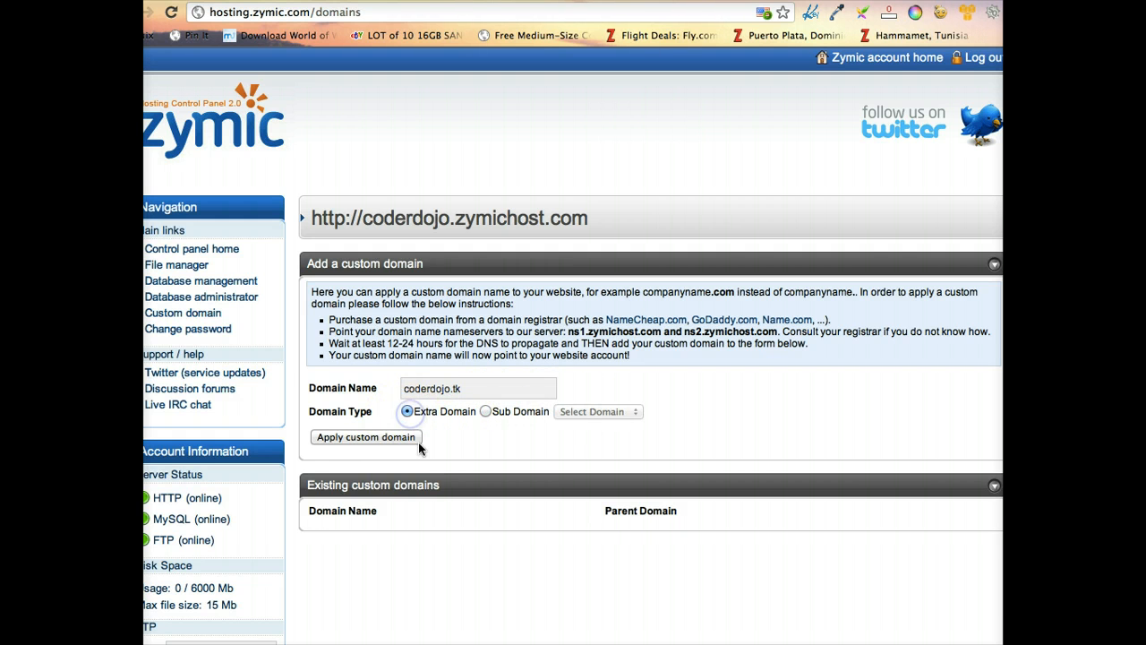
{"action": "left_click", "coordinate": [367, 438]}
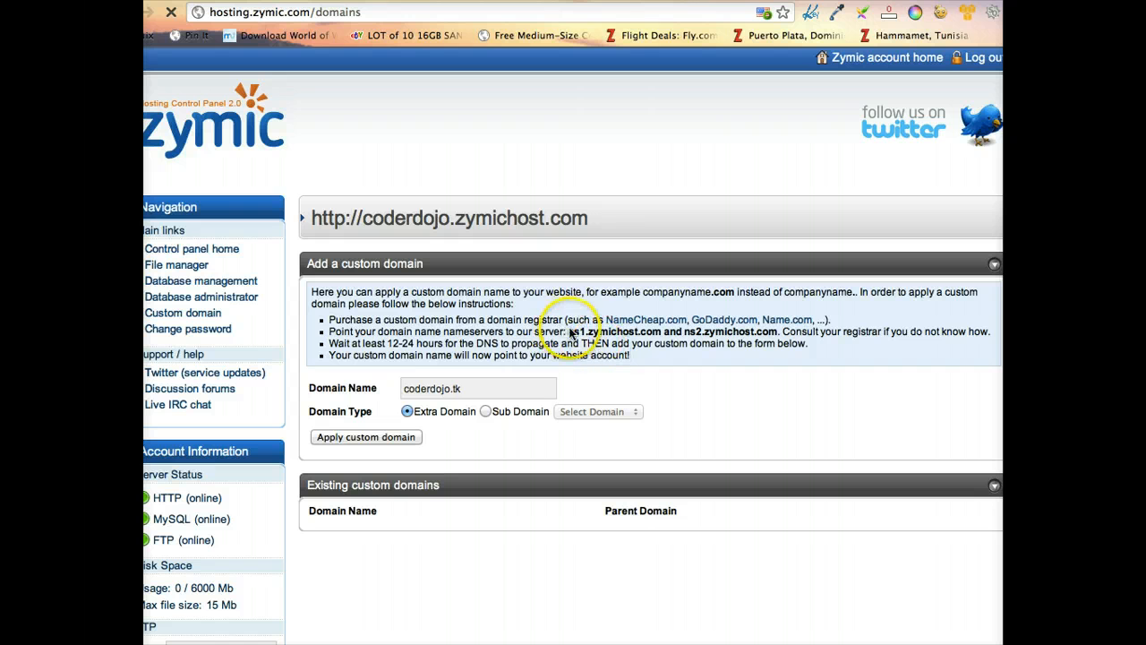
{"action": "left_click_drag", "start_coordinate": [570, 334], "coordinate": [666, 335]}
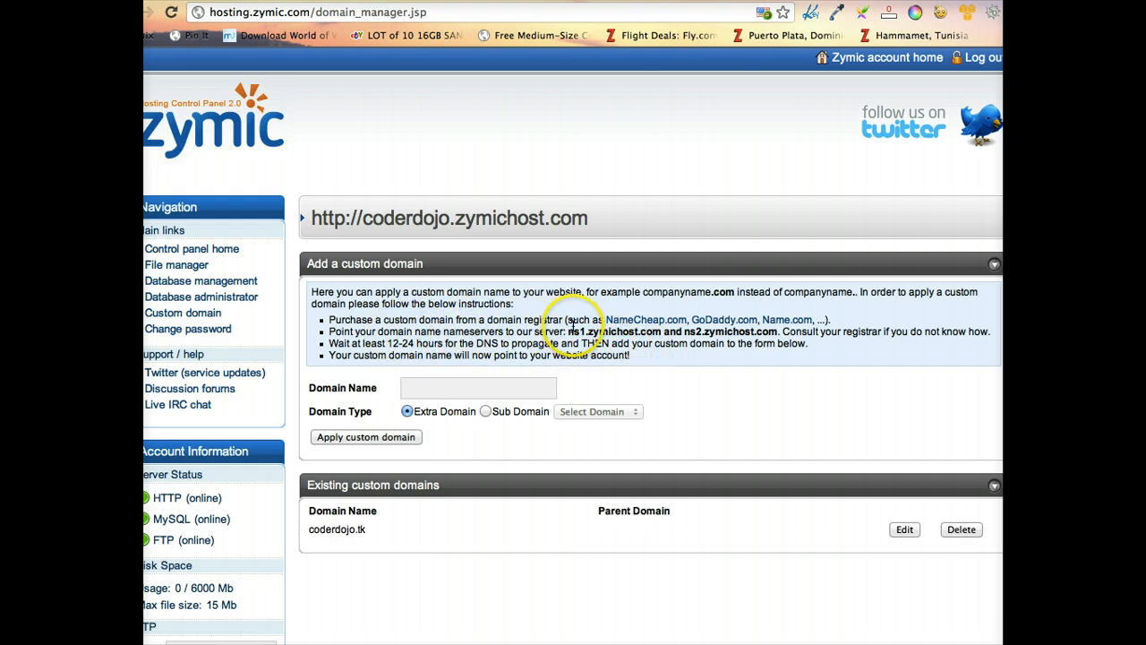
{"action": "left_click_drag", "start_coordinate": [570, 332], "coordinate": [667, 332]}
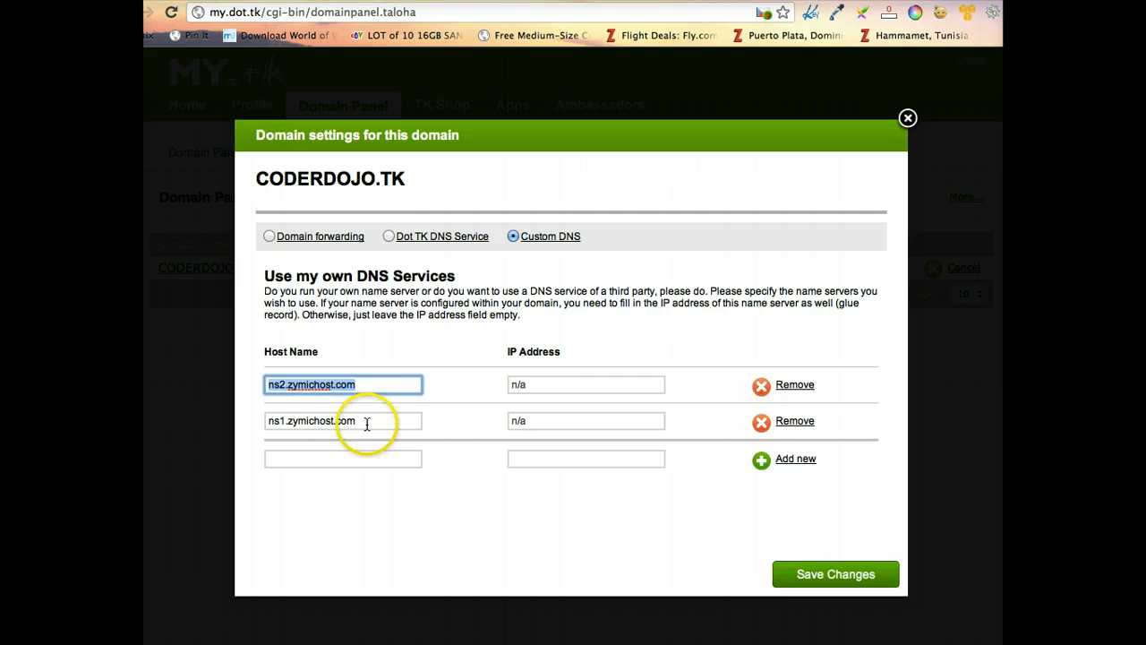
{"action": "left_click", "coordinate": [292, 387]}
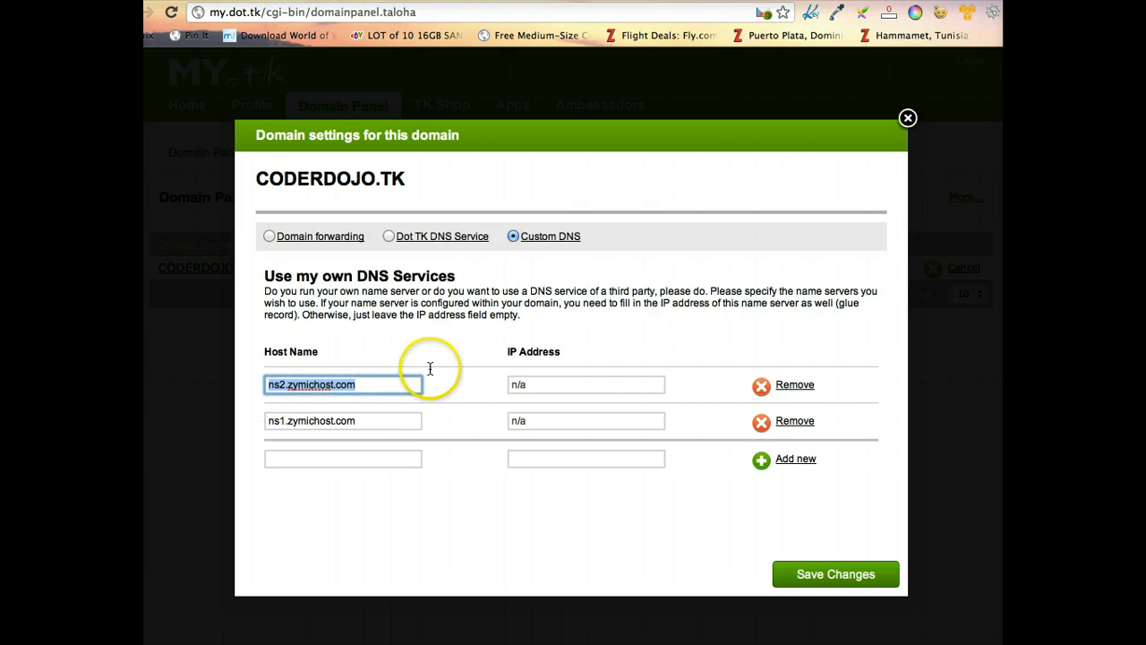
{"action": "left_click", "coordinate": [858, 2]}
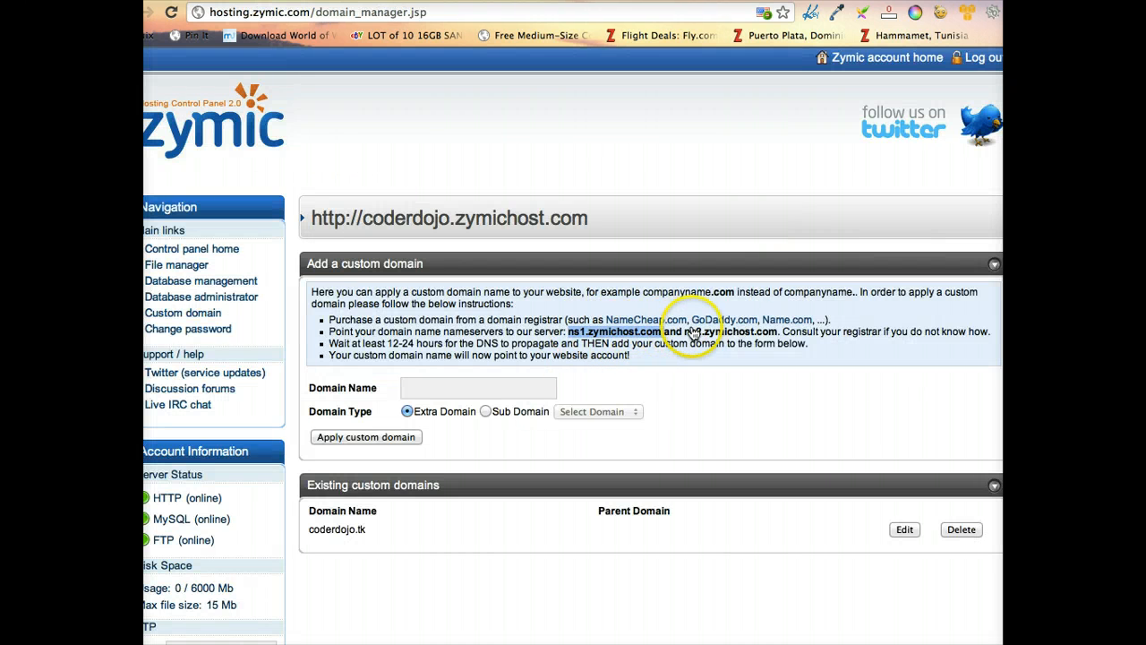
{"action": "left_click", "coordinate": [875, 2]}
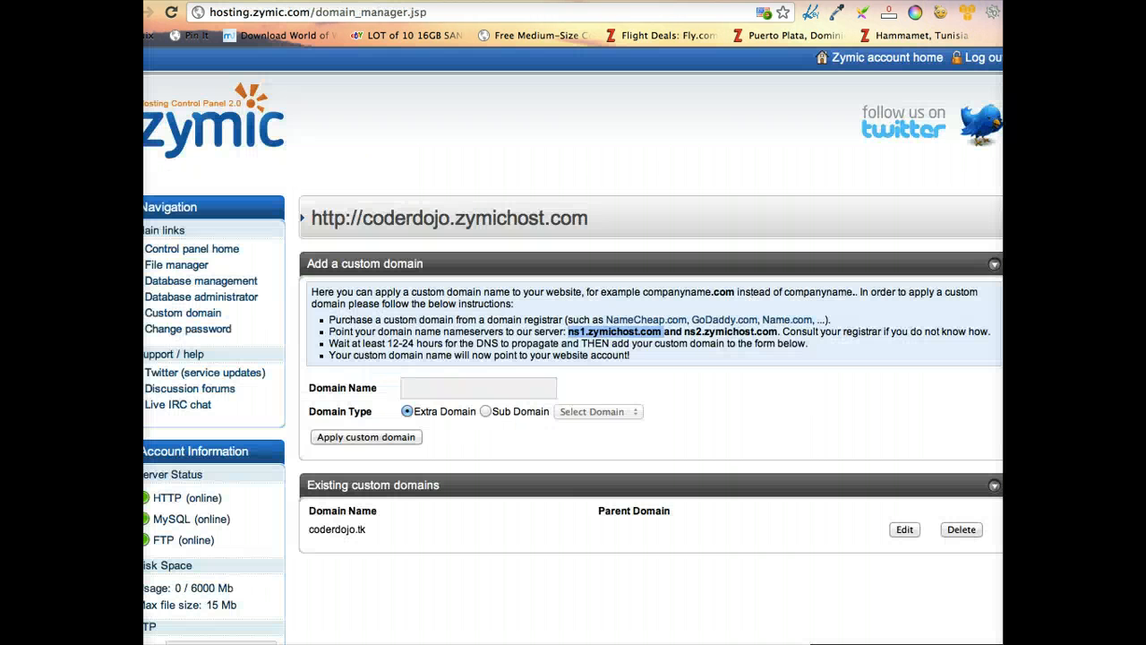
{"action": "scroll", "coordinate": [811, 388], "scroll_direction": "down", "scroll_amount": 2}
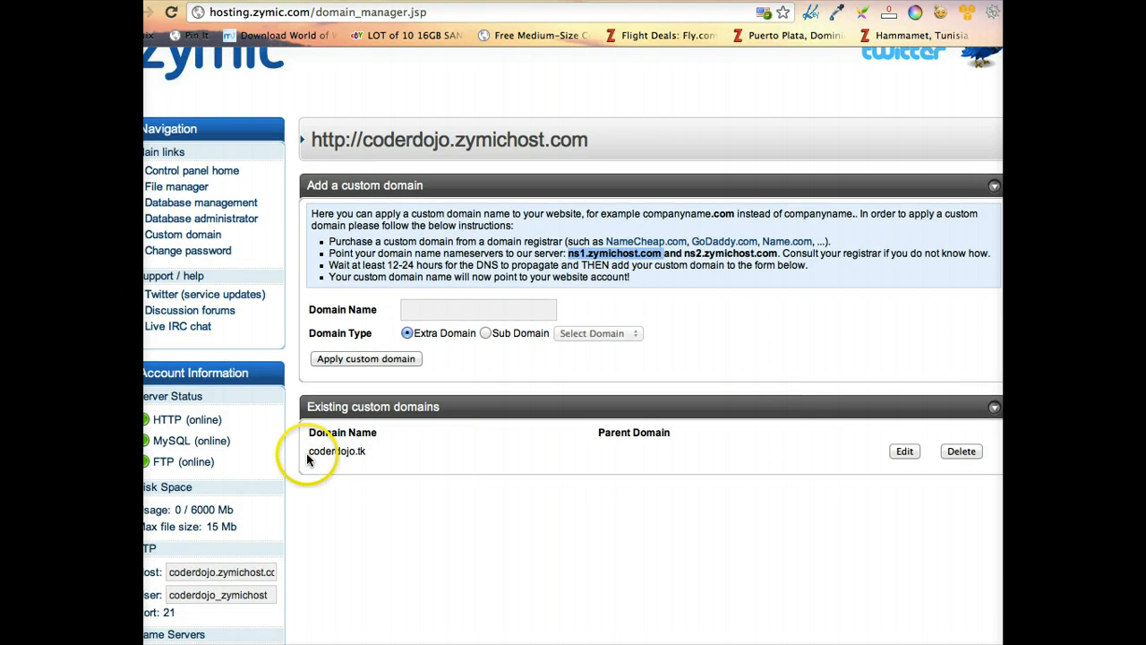
{"action": "left_click_drag", "start_coordinate": [309, 457], "coordinate": [368, 452]}
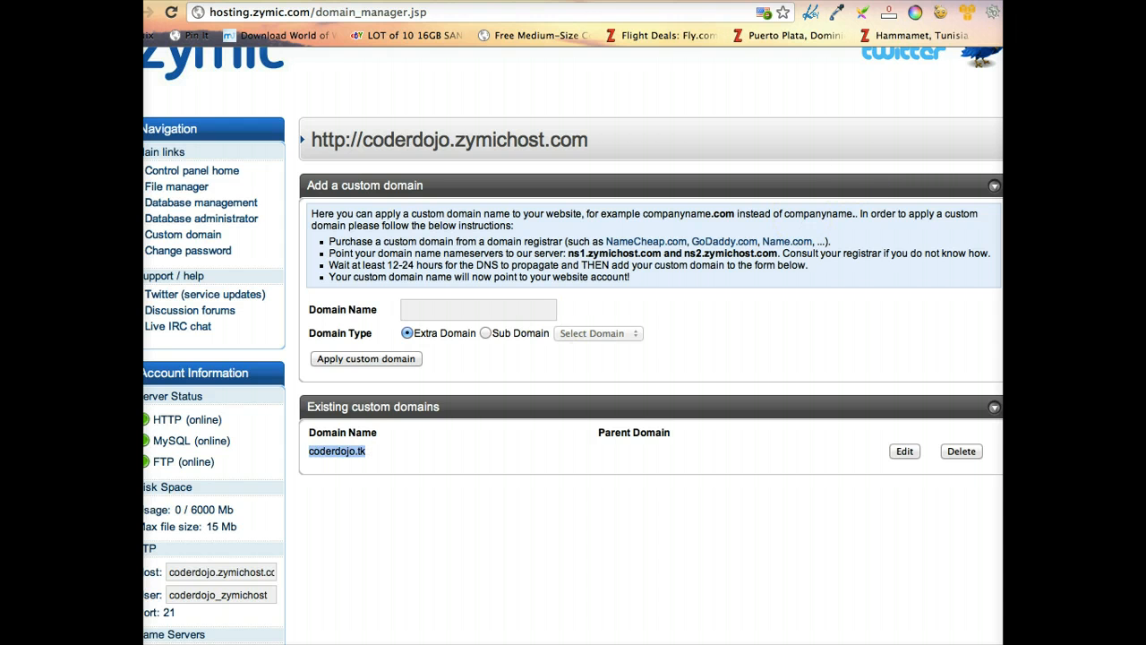
{"action": "key", "text": "super+t"}
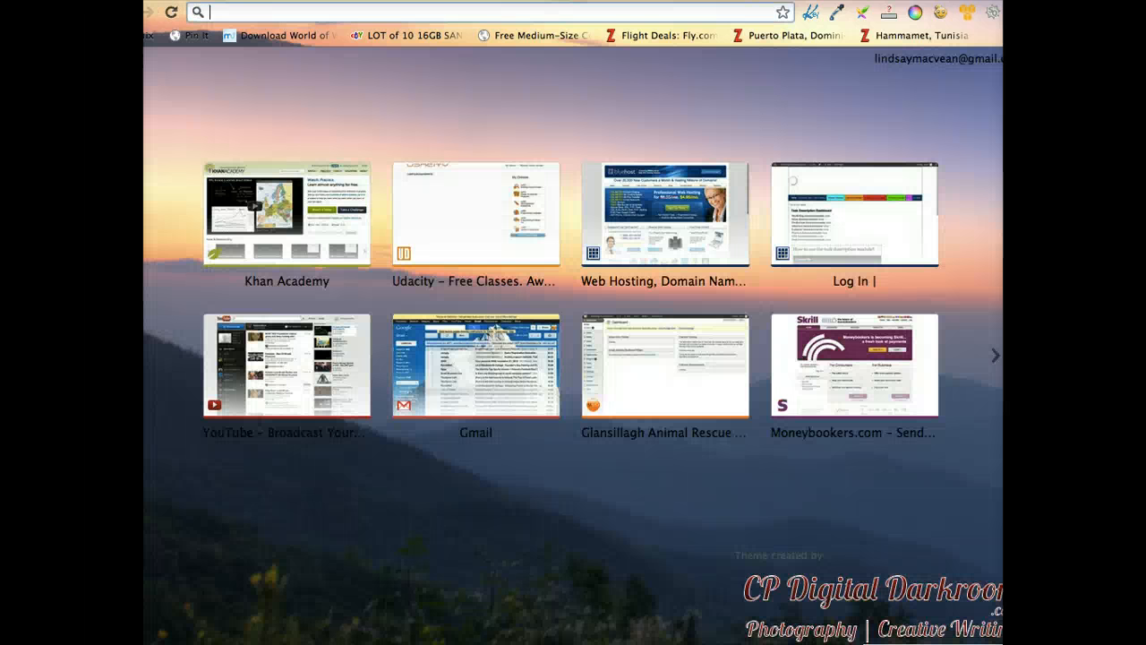
{"action": "type", "text": "coder"}
{"action": "key", "text": "Return"}
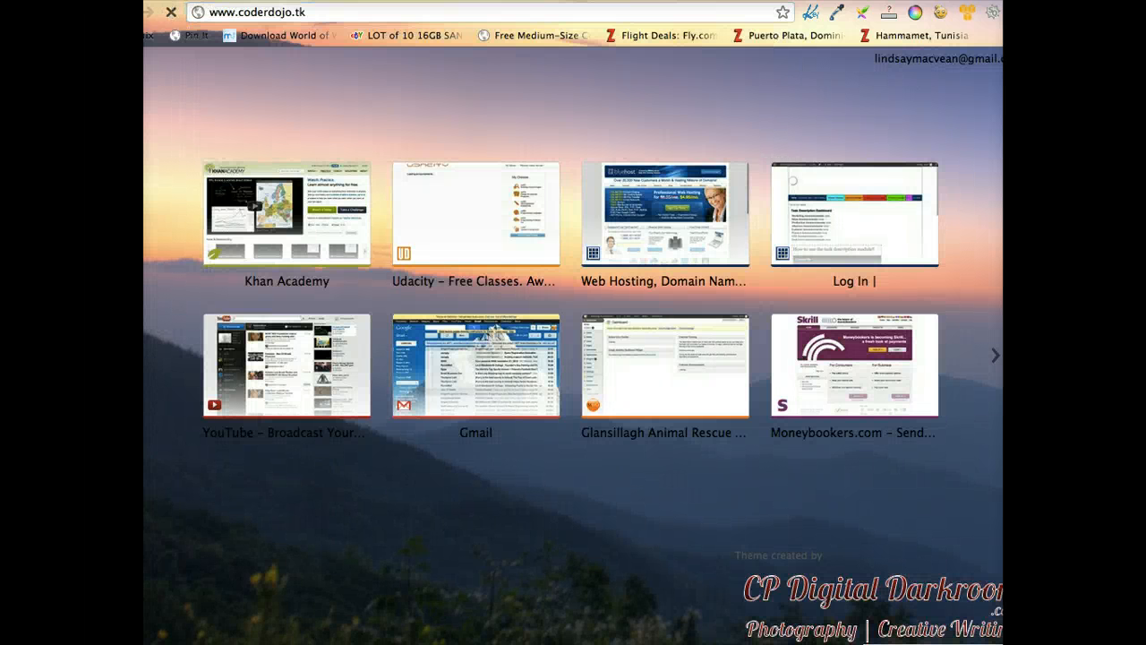